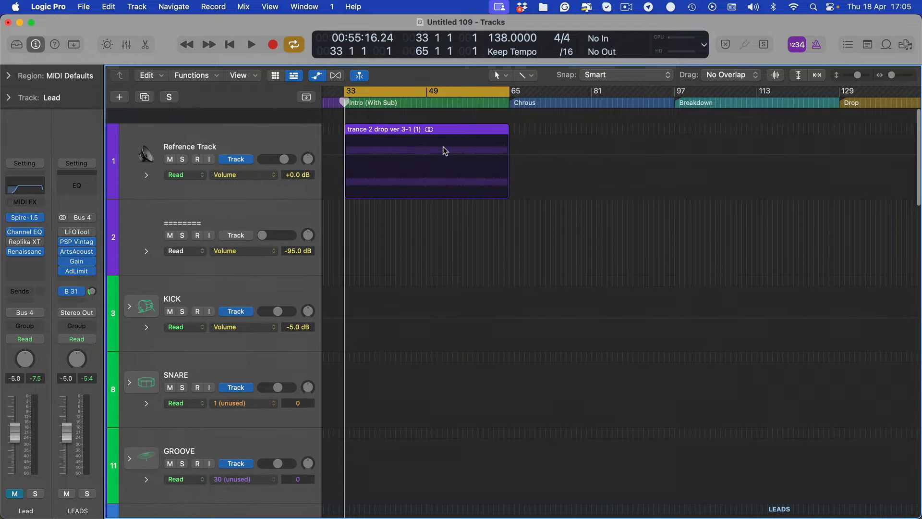
# - Hide the track automation lanes in the Tracks area and reduce the track height slightly
pyautogui.click(244, 120)
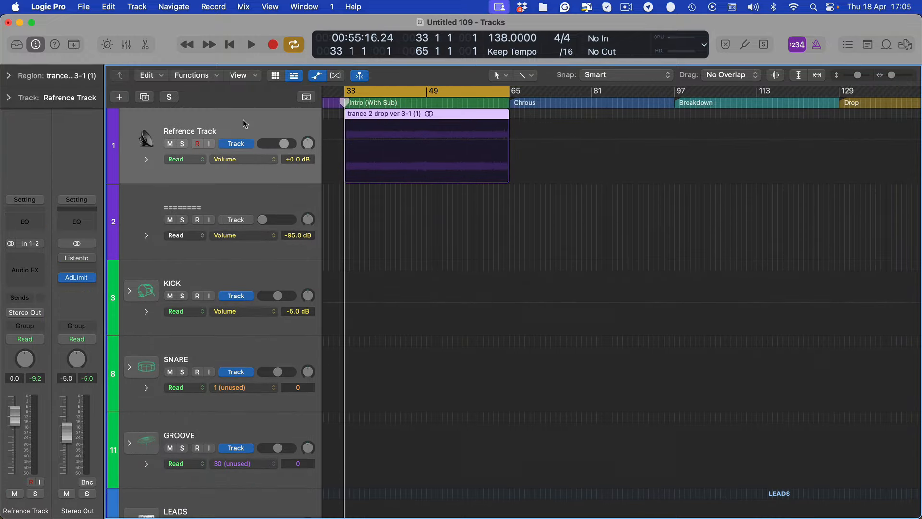
pyautogui.press('super+Up')
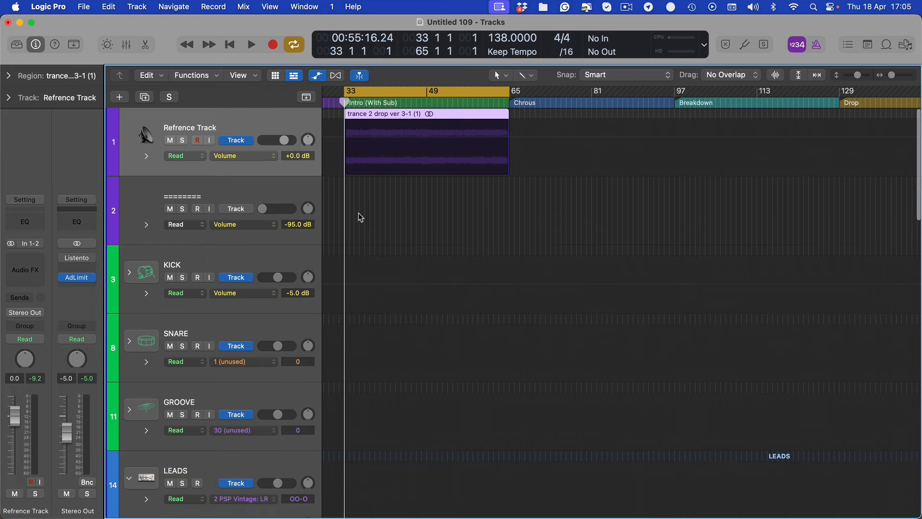
pyautogui.scroll(1, 542, 356)
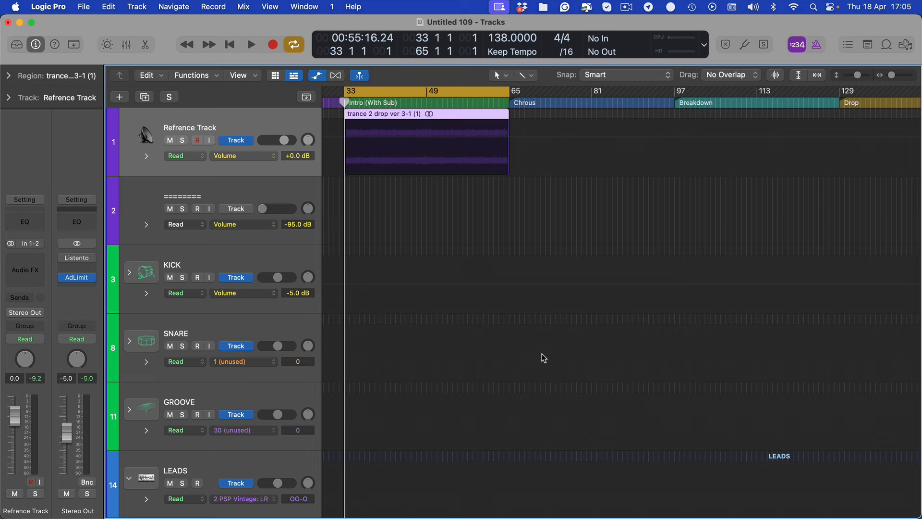
pyautogui.press('a')
pyautogui.click(524, 143)
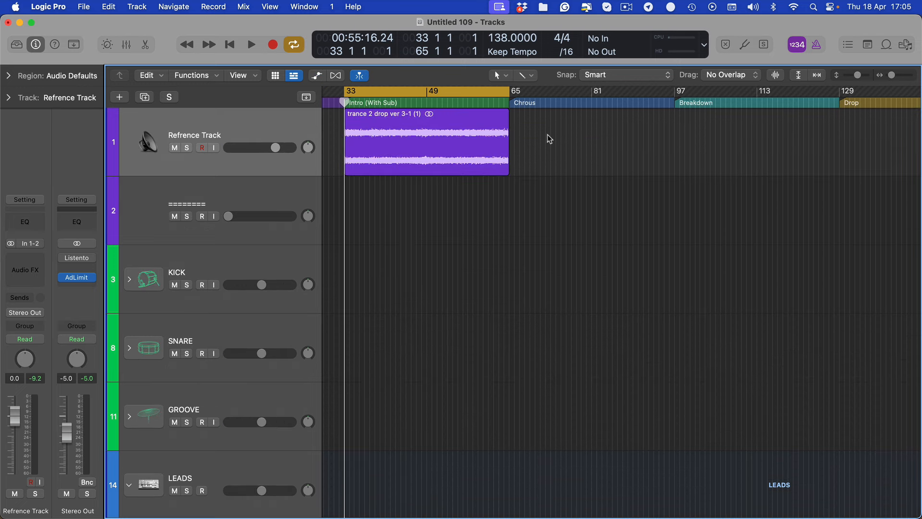
# - Examine the arrangement from the reference region down to the Lead track and its synth loop region
pyautogui.click(483, 172)
pyautogui.click(555, 149)
pyautogui.moveTo(592, 147); pyautogui.dragTo(356, 170)
pyautogui.click(522, 154)
pyautogui.press('Return')
pyautogui.press('Return')
pyautogui.scroll(2, 453, 162)
pyautogui.hscroll(5, 434, 154)
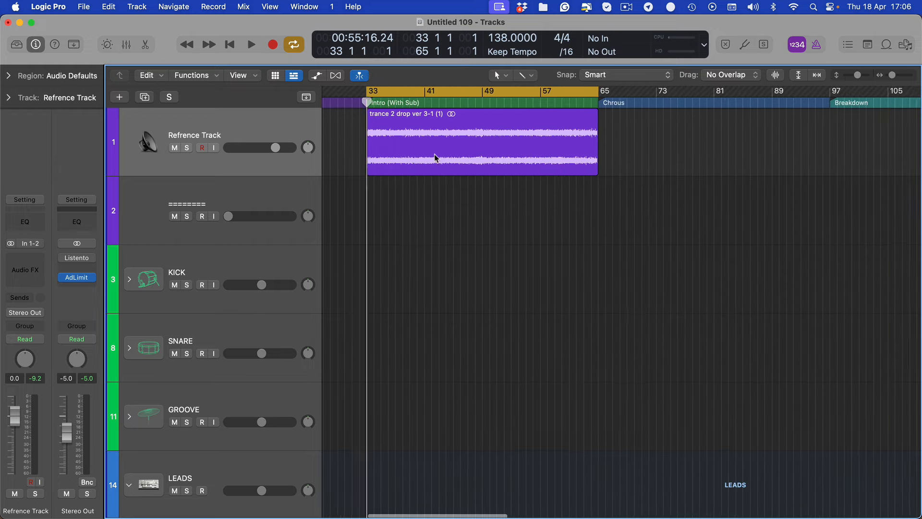
pyautogui.hscroll(-6, 452, 192)
pyautogui.scroll(-2, 471, 226)
pyautogui.hscroll(2, 471, 230)
pyautogui.scroll(-3, 432, 231)
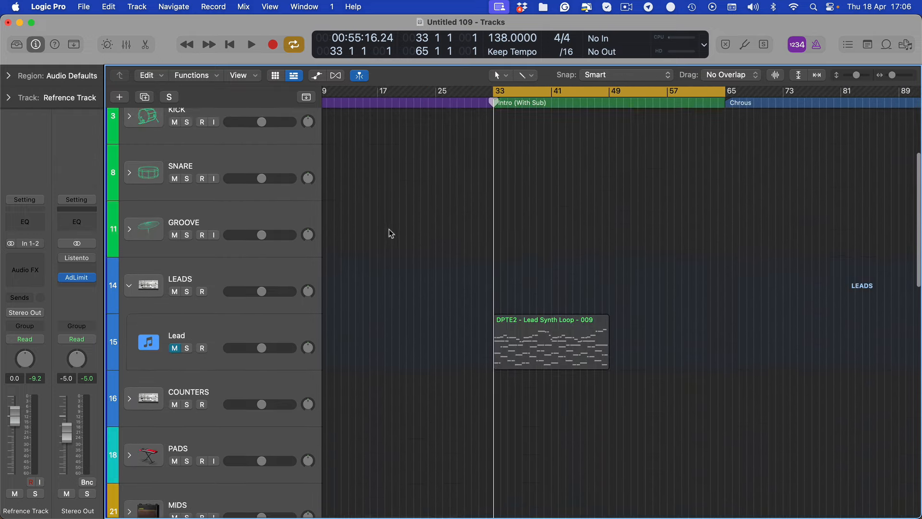
pyautogui.hscroll(3, 387, 230)
pyautogui.click(237, 320)
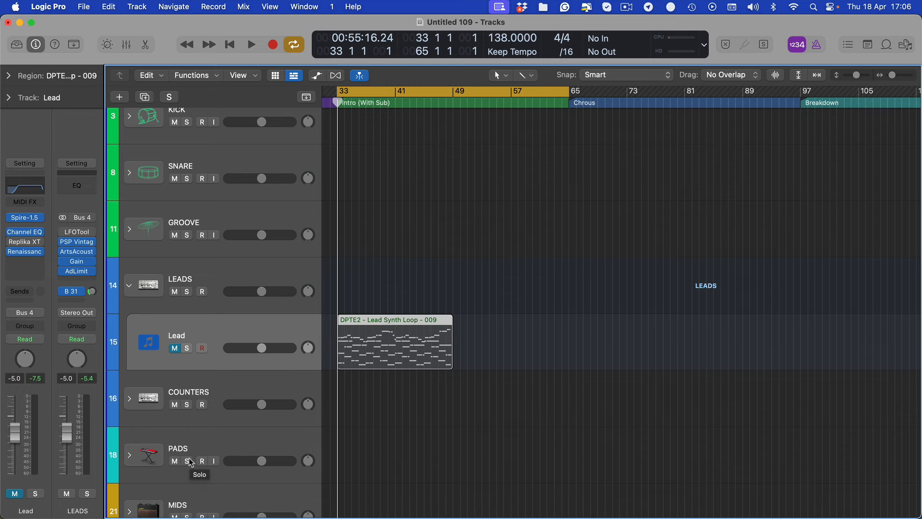
pyautogui.scroll(5, 379, 251)
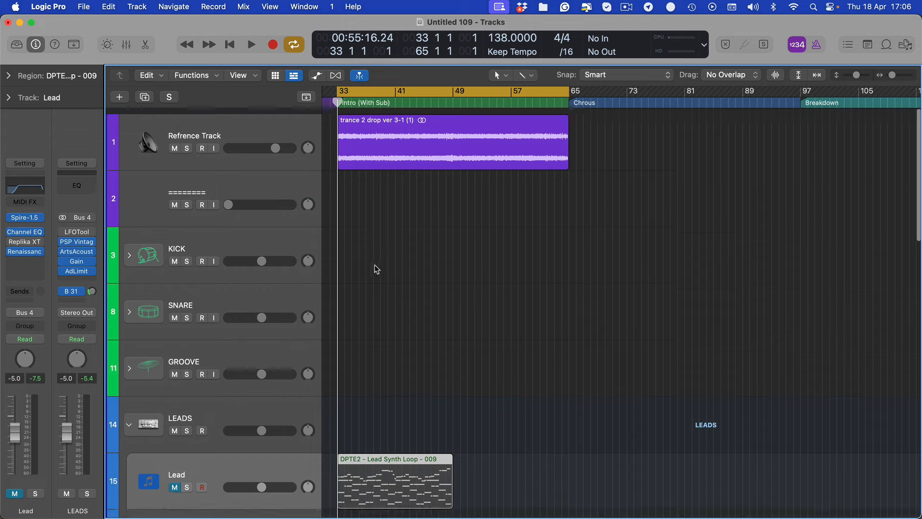
# - Play the Refrence Track region from bar 33 and close the editor pane below the tracks
pyautogui.click(208, 122)
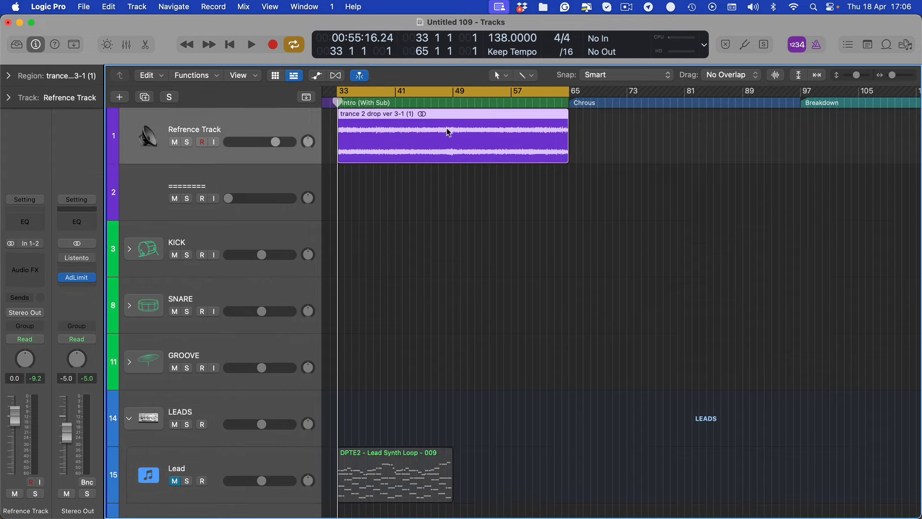
pyautogui.doubleClick(360, 128)
pyautogui.press('space')
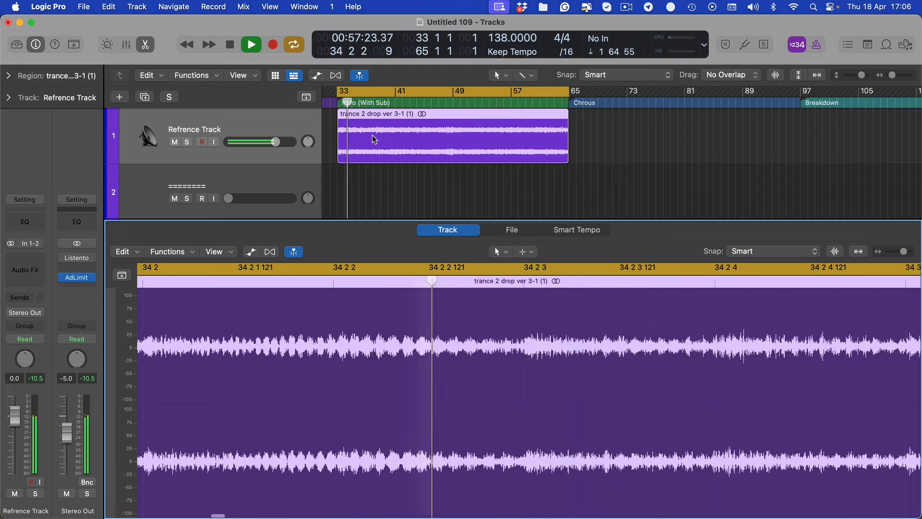
pyautogui.press('p')
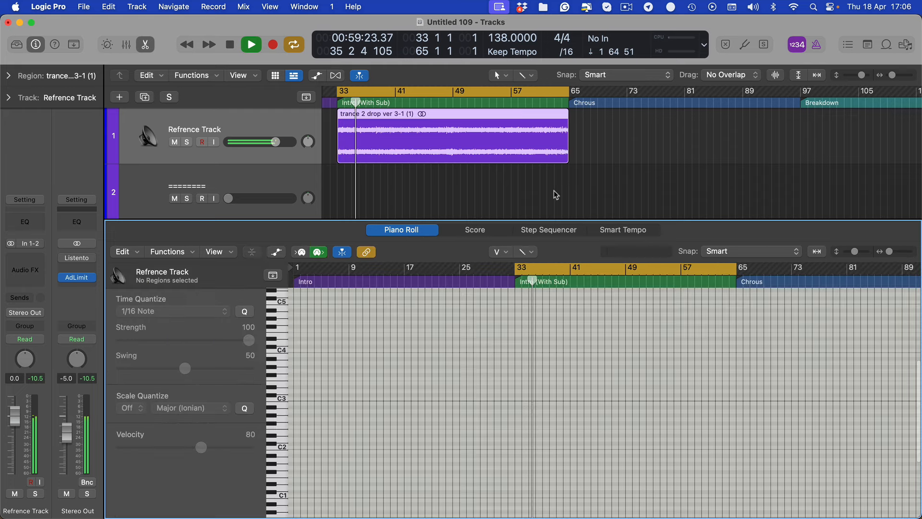
pyautogui.press('p')
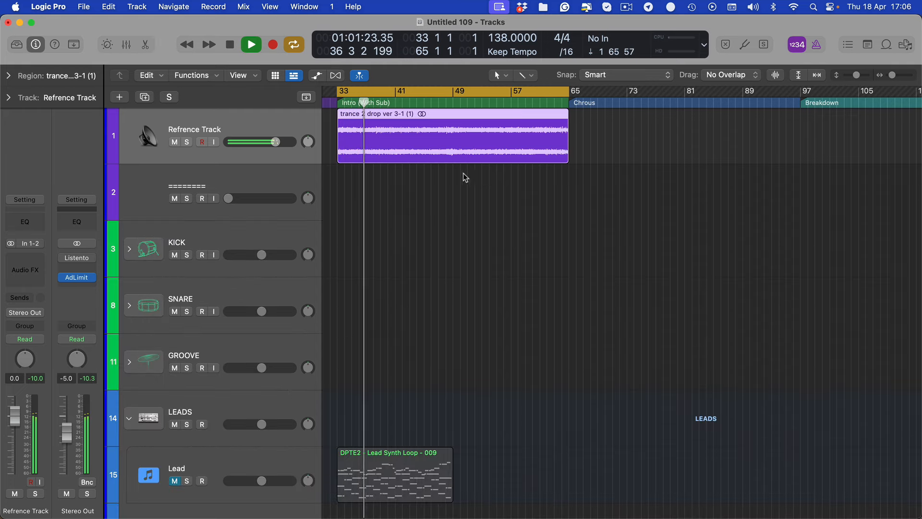
# - Shorten the cycle range to bars 33 to 41 and stop playback
pyautogui.scroll(5, 389, 88)
pyautogui.hscroll(-5, 390, 88)
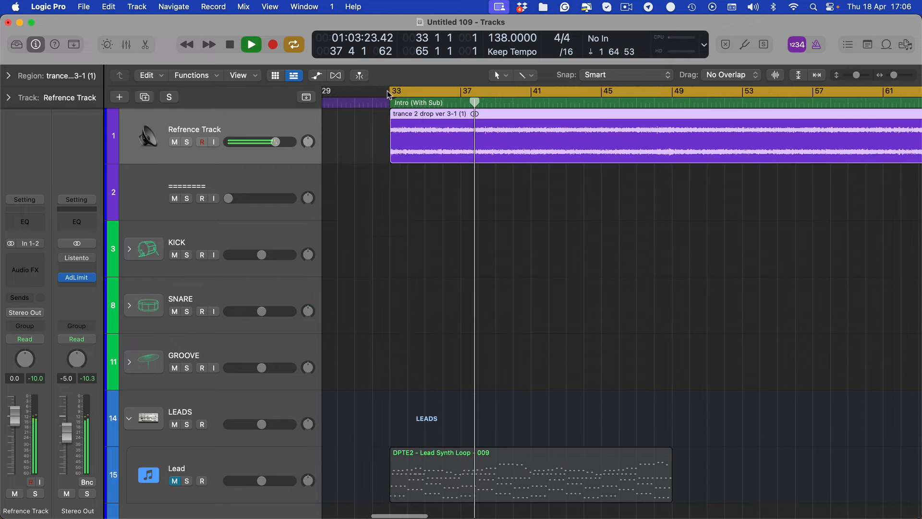
pyautogui.click(415, 93)
pyautogui.moveTo(414, 94); pyautogui.dragTo(531, 93)
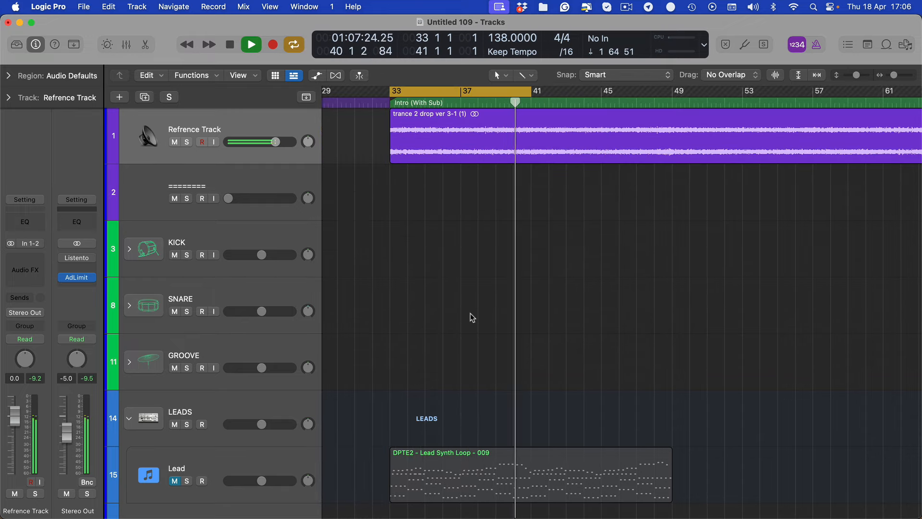
pyautogui.press('space')
# - Unmute the Lead track and lower its volume to -16.6 dB
pyautogui.scroll(-3, 552, 274)
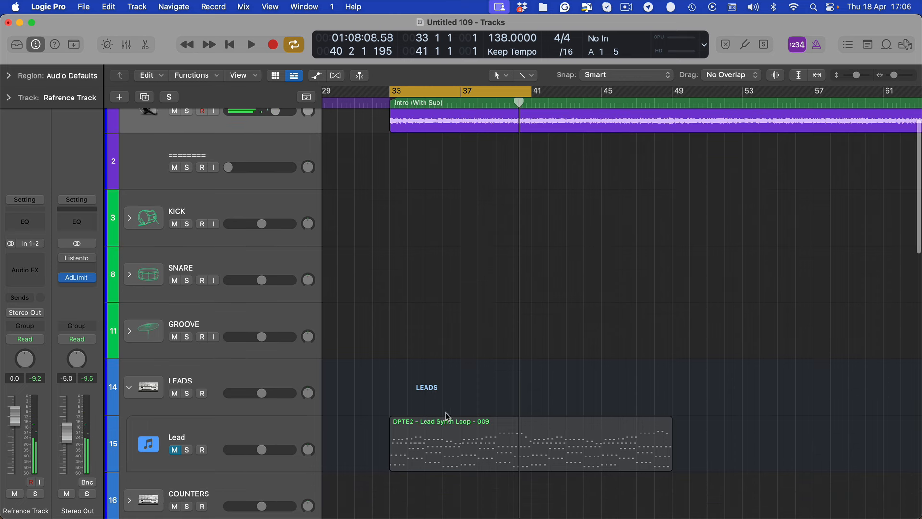
pyautogui.click(174, 448)
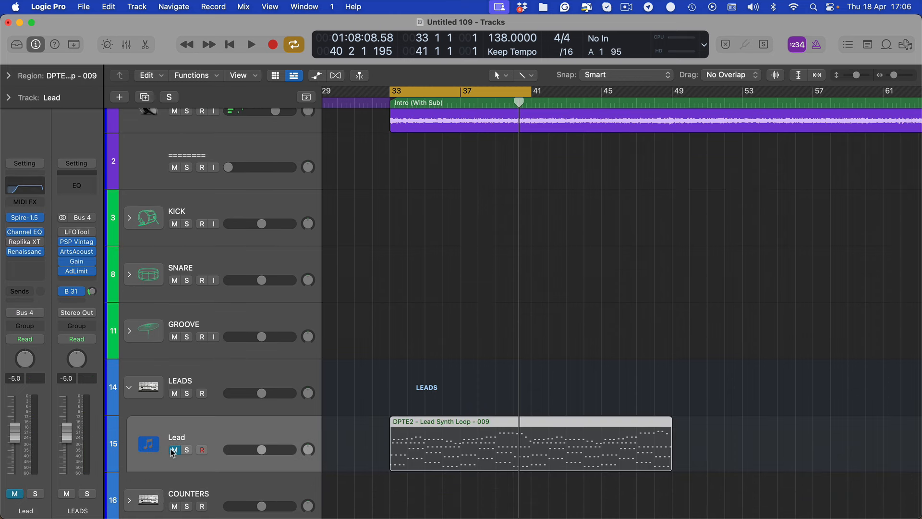
pyautogui.click(174, 450)
pyautogui.moveTo(15, 432); pyautogui.dragTo(15, 452)
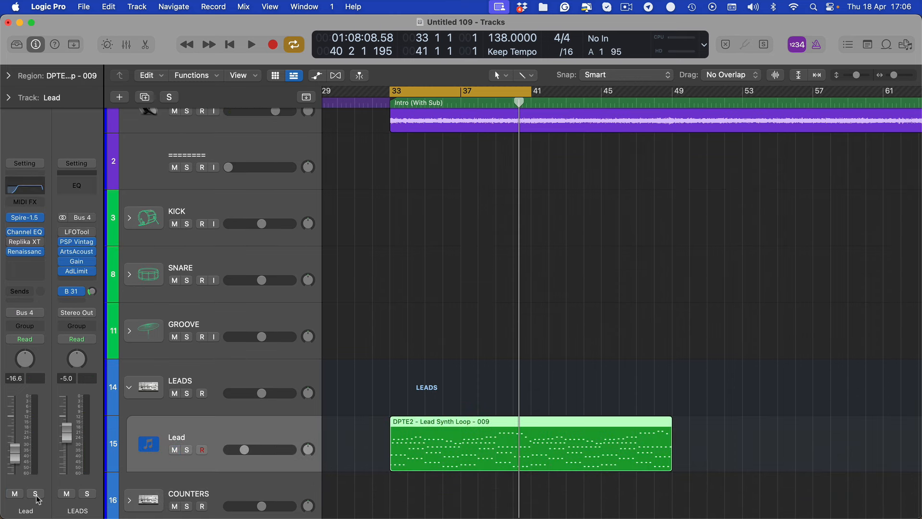
# - Solo the Lead track during playback and lower the start of the LFOTool volume curve on the LEADS channel
pyautogui.click(35, 495)
pyautogui.press('space')
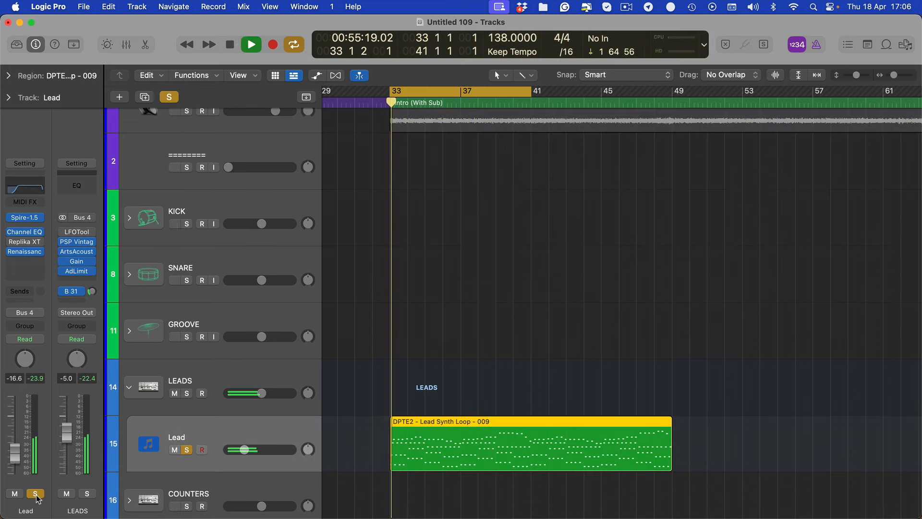
pyautogui.click(76, 232)
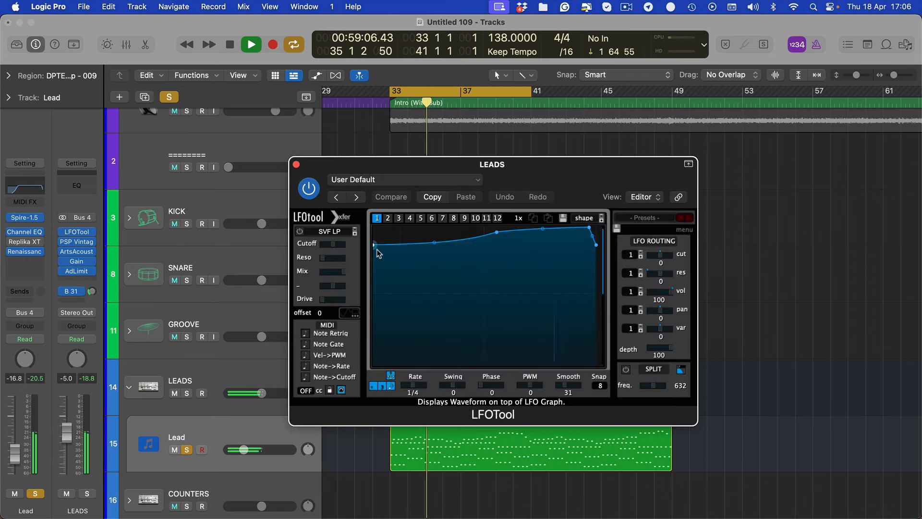
pyautogui.moveTo(377, 250); pyautogui.dragTo(376, 263)
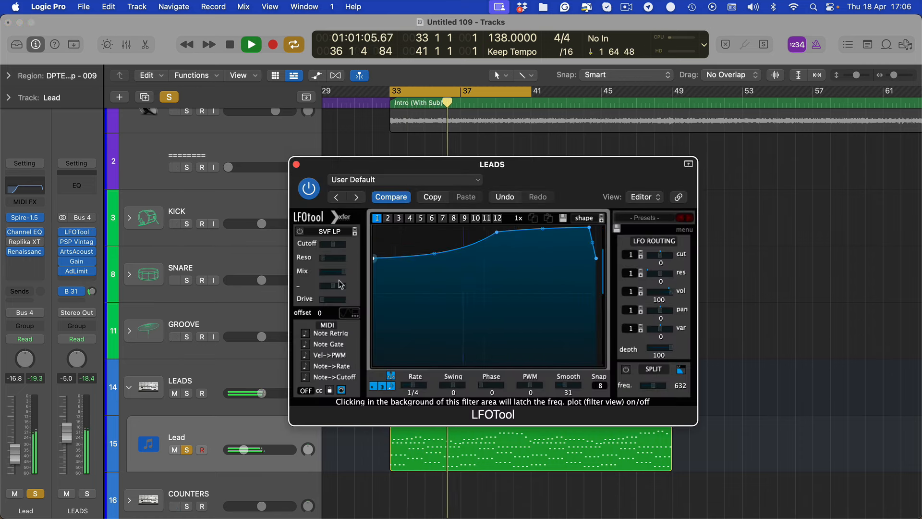
# - Set the Lead volume to -16.0 dB and compare the unsoloed track against the reference by toggling its mute
pyautogui.click(35, 493)
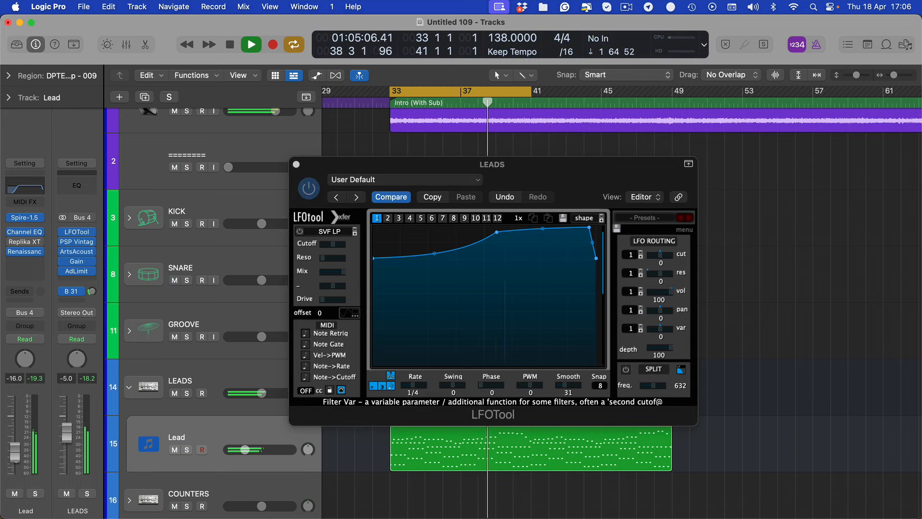
pyautogui.click(14, 493)
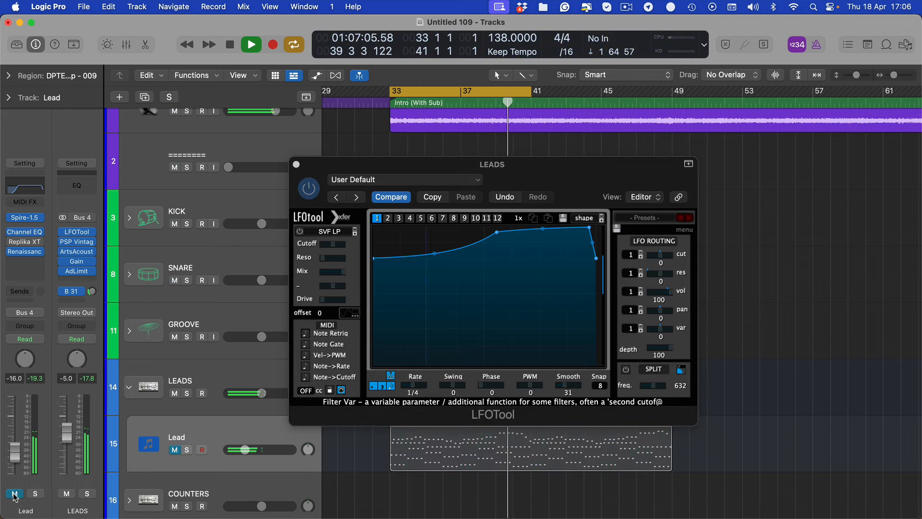
pyautogui.click(14, 493)
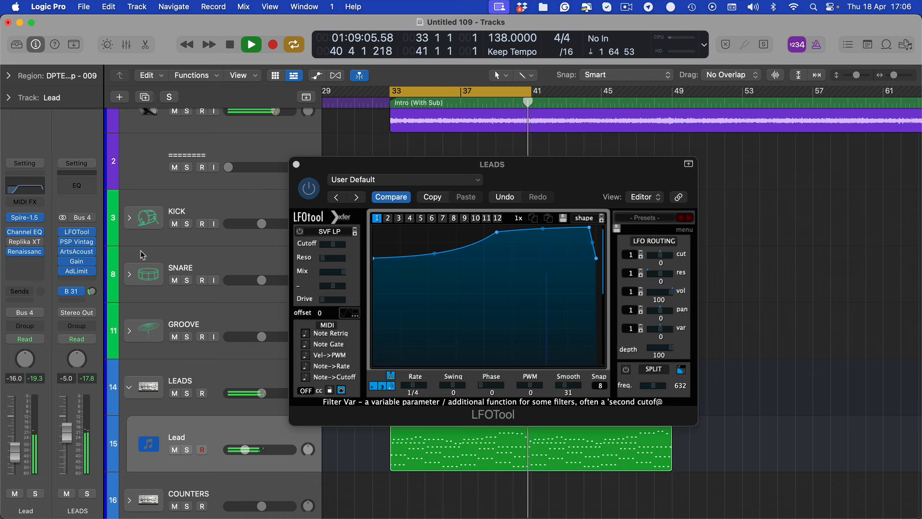
pyautogui.click(296, 164)
pyautogui.press('space')
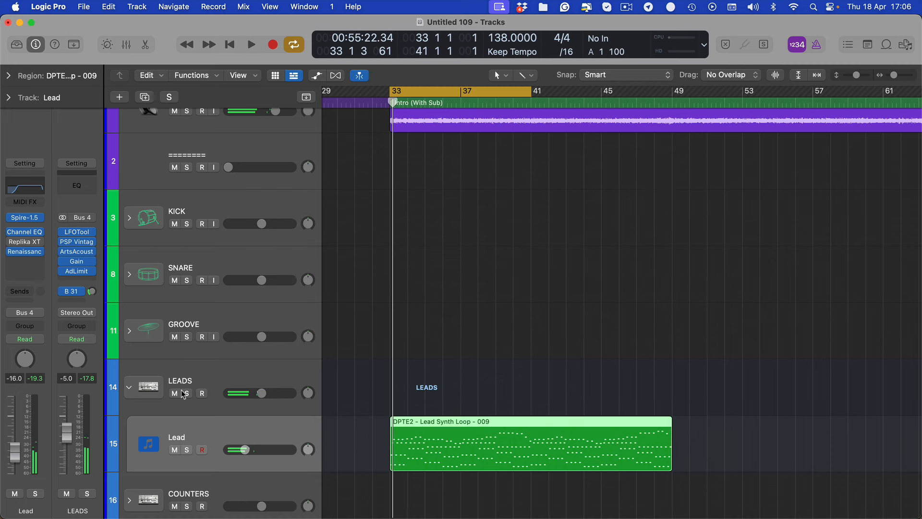
# - Mute the LEADS track stack and return the playhead to bar 33
pyautogui.click(389, 345)
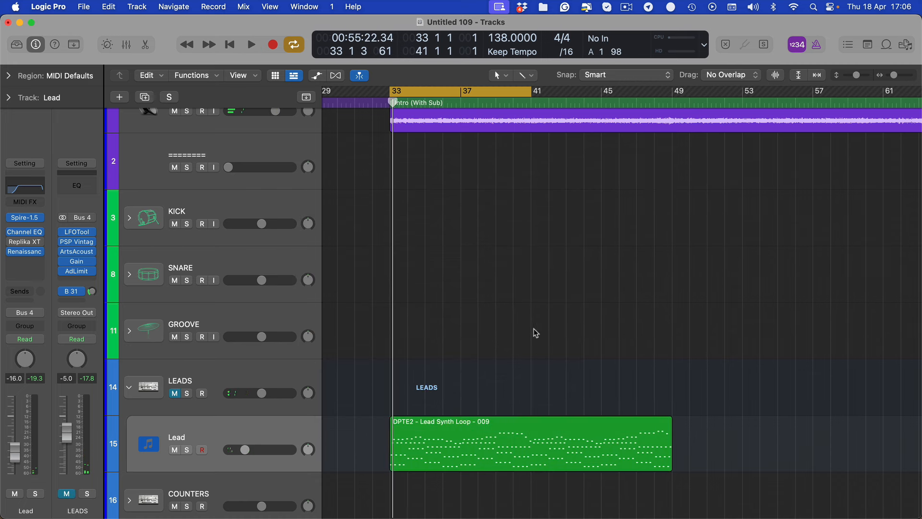
pyautogui.press('Return')
pyautogui.scroll(-2, 471, 395)
pyautogui.scroll(1, 470, 394)
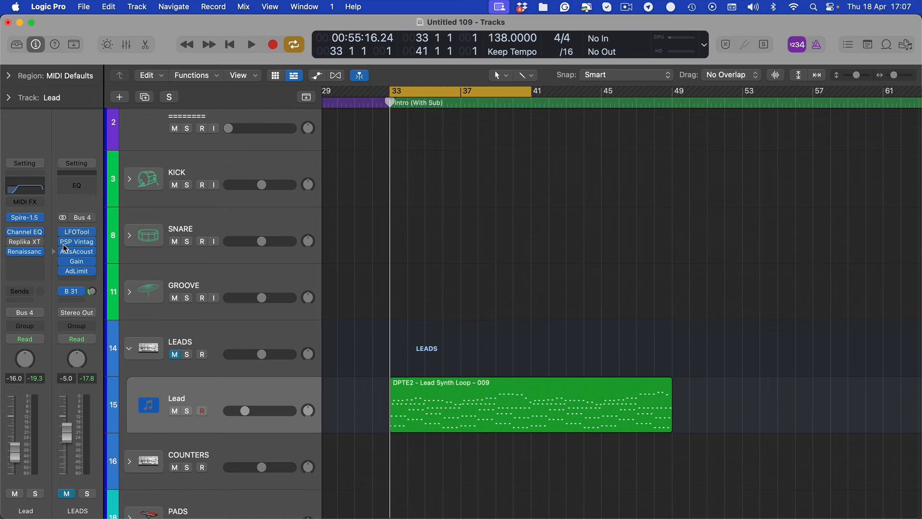
# - Check the LFOTool curve on the LEADS channel and bypass the channel's PSP Vintage plug-in and Bus 31 send
pyautogui.click(88, 233)
pyautogui.moveTo(375, 264)
pyautogui.mouseDown()
pyautogui.moveTo(373, 230)
pyautogui.moveTo(372, 299)
pyautogui.moveTo(370, 243)
pyautogui.moveTo(369, 261)
pyautogui.mouseUp()
pyautogui.click(296, 164)
pyautogui.click(64, 291)
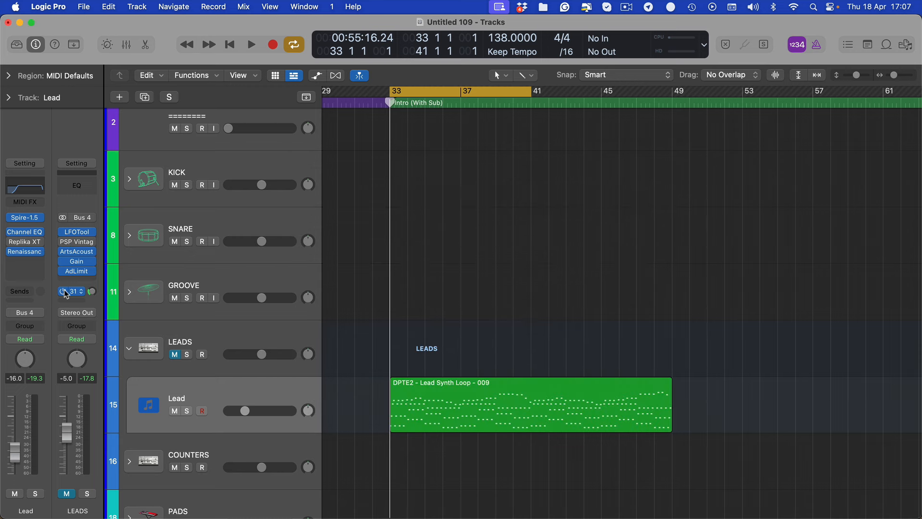
# - Insert a stereo Noveltech Character plug-in between PSP Vintage and ArtsAcoustic Reverb on the LEADS channel
pyautogui.click(80, 249)
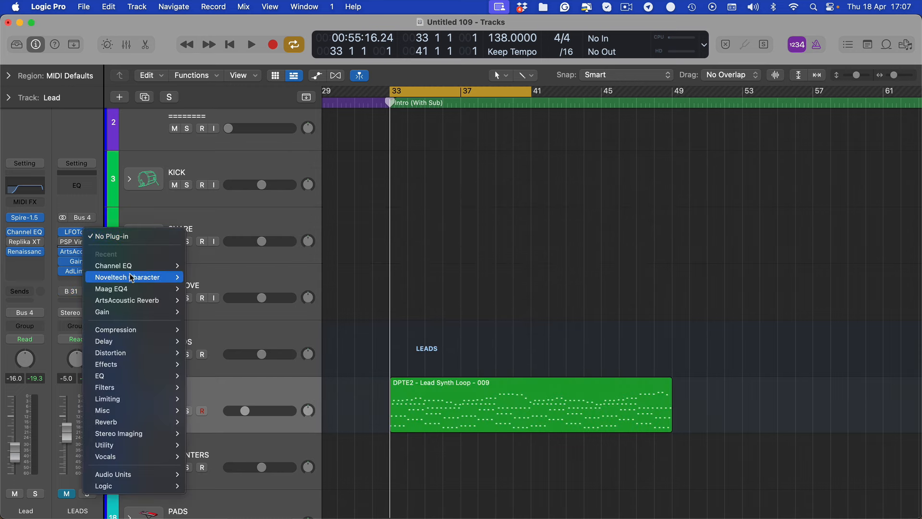
pyautogui.moveTo(163, 277)
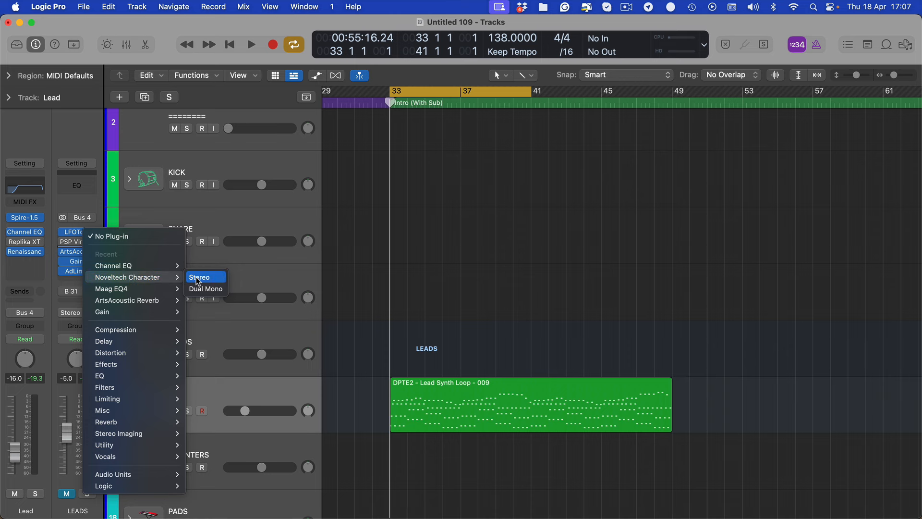
pyautogui.click(199, 278)
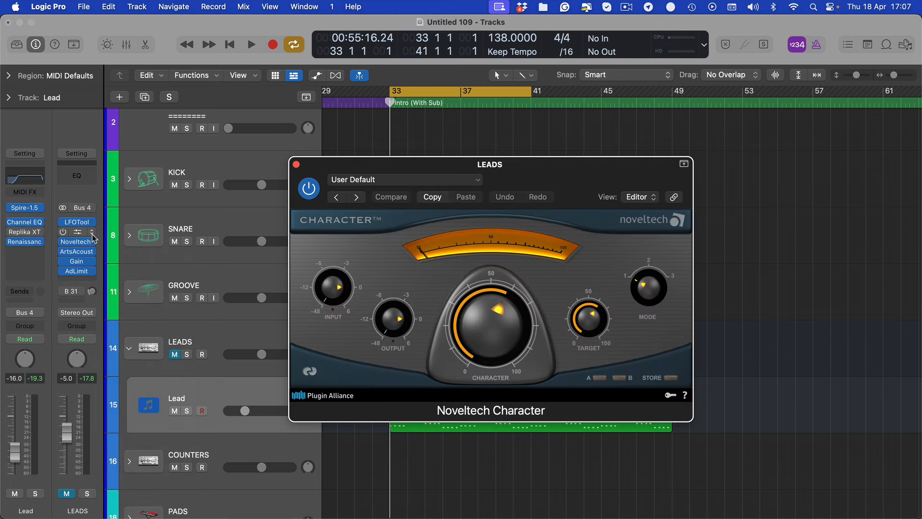
# - Replace Noveltech Character on the LEADS channel with Maag EQ4 and load the preset 01 Female Vocal A
pyautogui.click(88, 242)
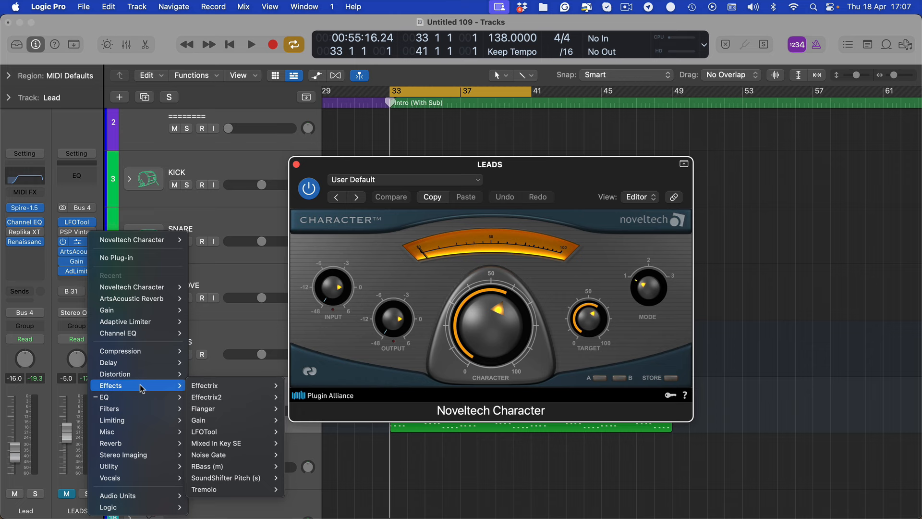
pyautogui.moveTo(142, 398)
pyautogui.moveTo(240, 420)
pyautogui.click(302, 419)
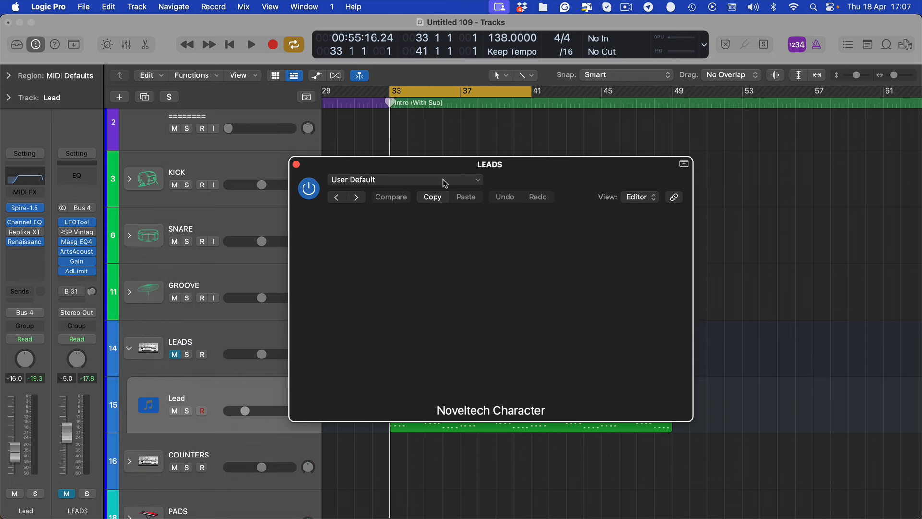
pyautogui.click(356, 197)
pyautogui.moveTo(387, 171); pyautogui.dragTo(531, 153)
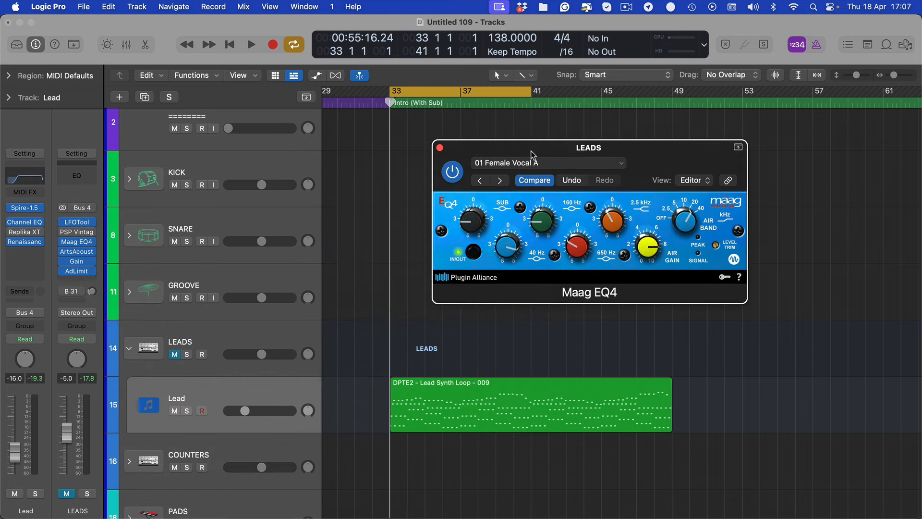
pyautogui.press('super+w')
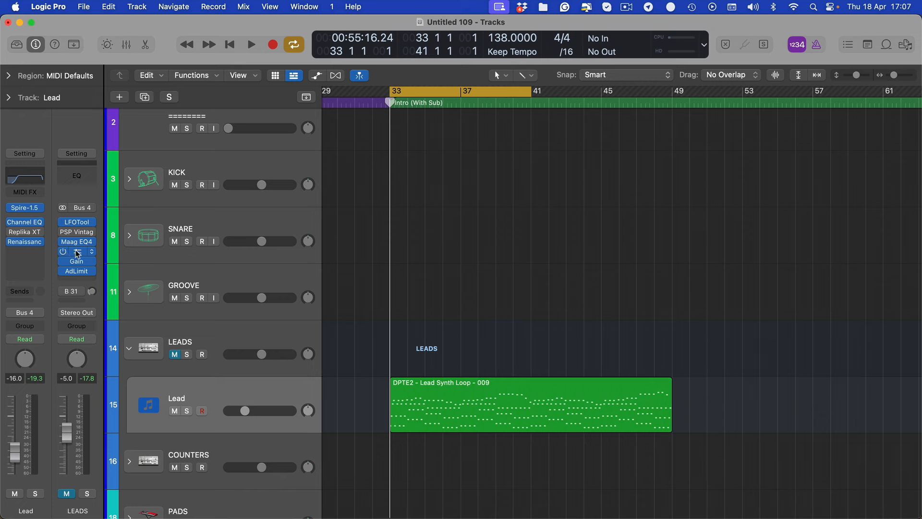
# - Set the ArtsAcoustic Reverb on the LEADS channel to a 3.518 s decay and a -0.04 dB wet level
pyautogui.click(77, 252)
pyautogui.moveTo(470, 174); pyautogui.dragTo(451, 165)
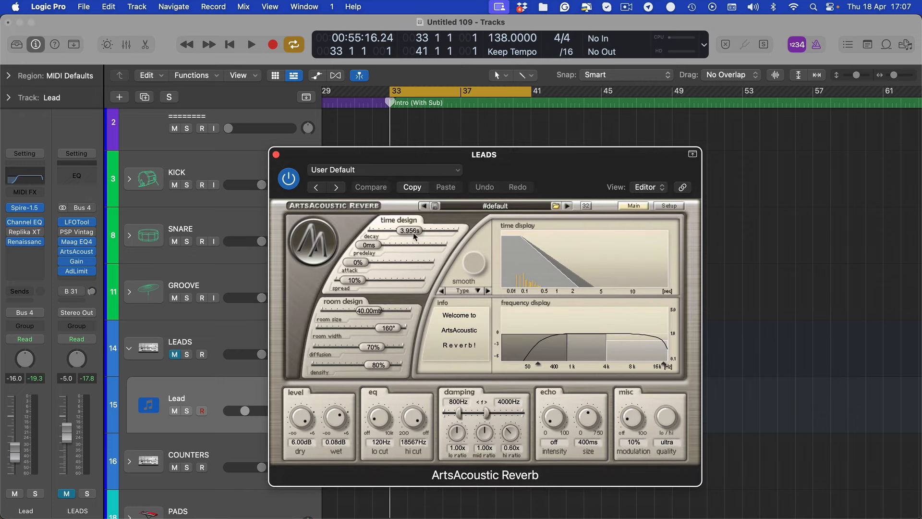
pyautogui.moveTo(414, 233); pyautogui.dragTo(413, 235)
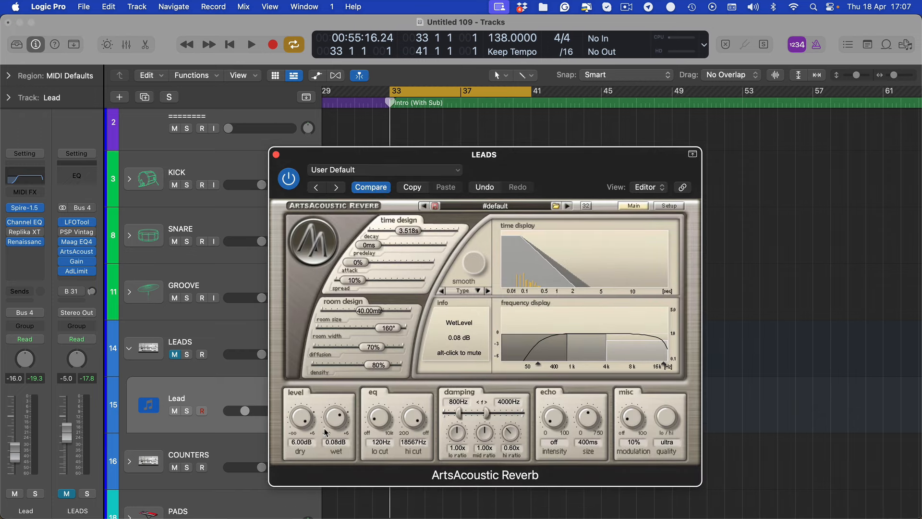
pyautogui.moveTo(334, 425); pyautogui.dragTo(335, 426)
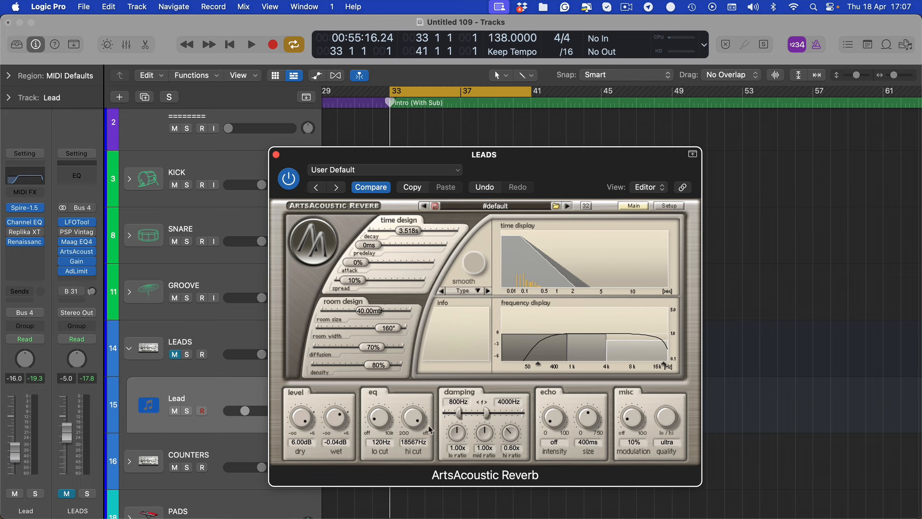
pyautogui.click(65, 255)
# - Remove the Gain plug-in from the LEADS channel and check the Adaptive Limiter during a short playback
pyautogui.click(92, 262)
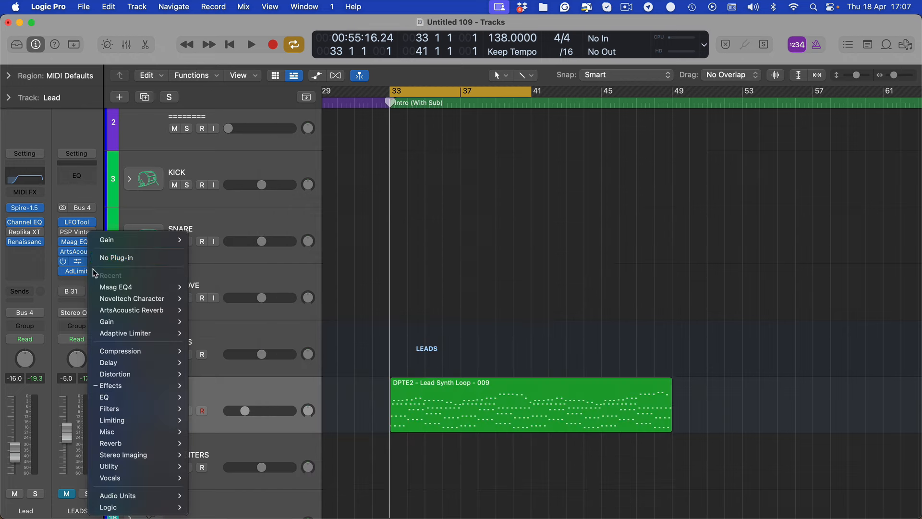
pyautogui.click(116, 257)
pyautogui.click(76, 271)
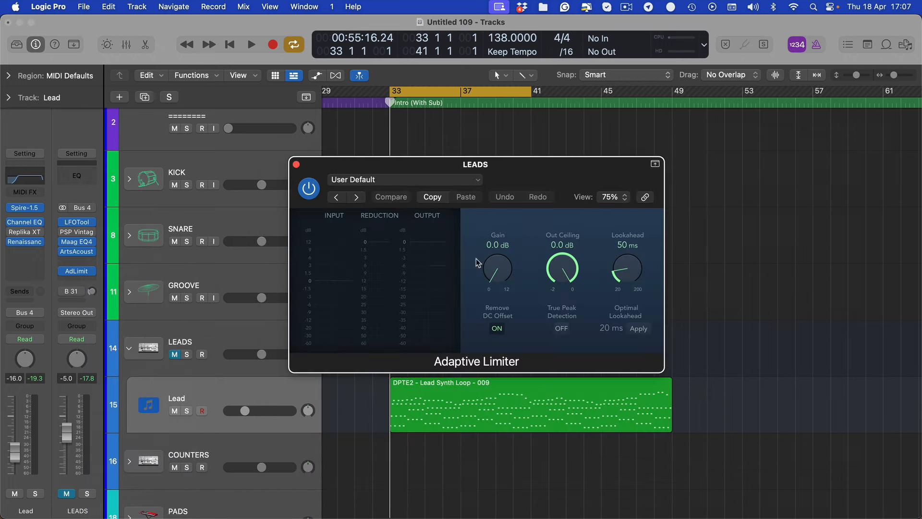
pyautogui.press('space')
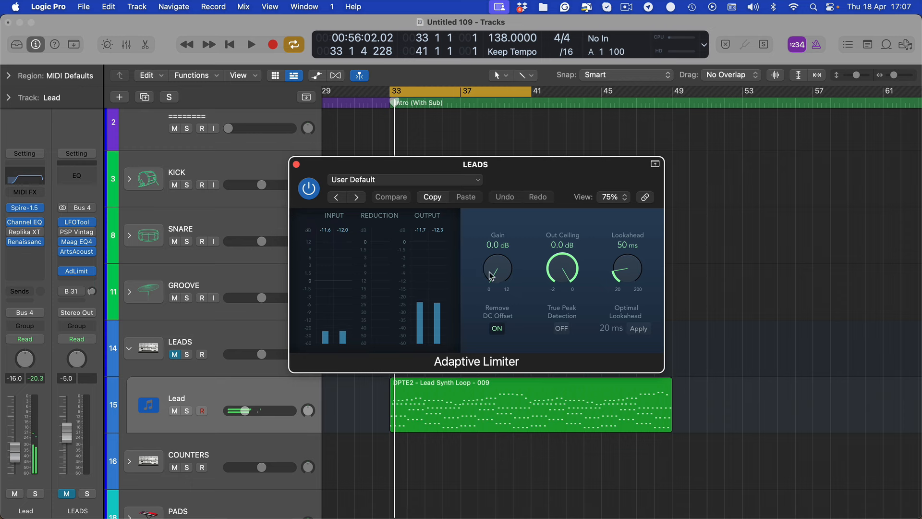
pyautogui.click(296, 165)
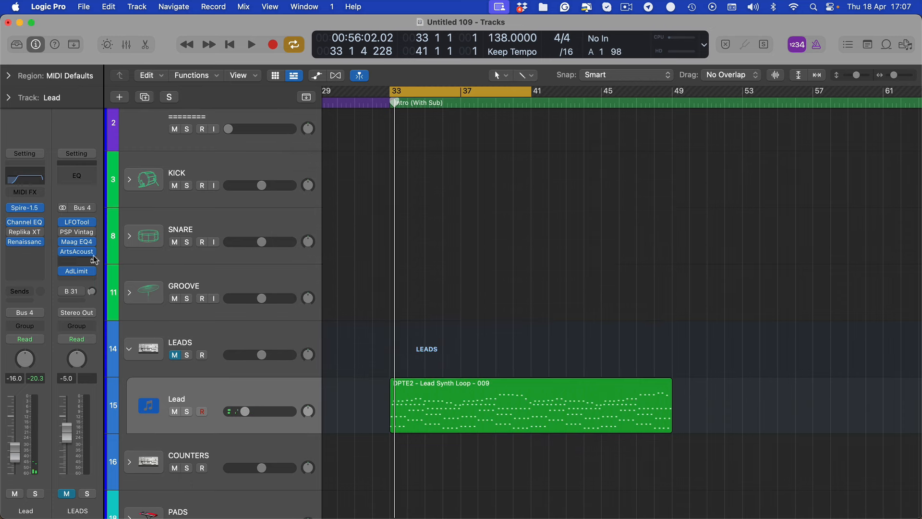
# - Check the Lead track's Channel EQ by switching its low-cut and high-cut bands off and on again
pyautogui.click(26, 223)
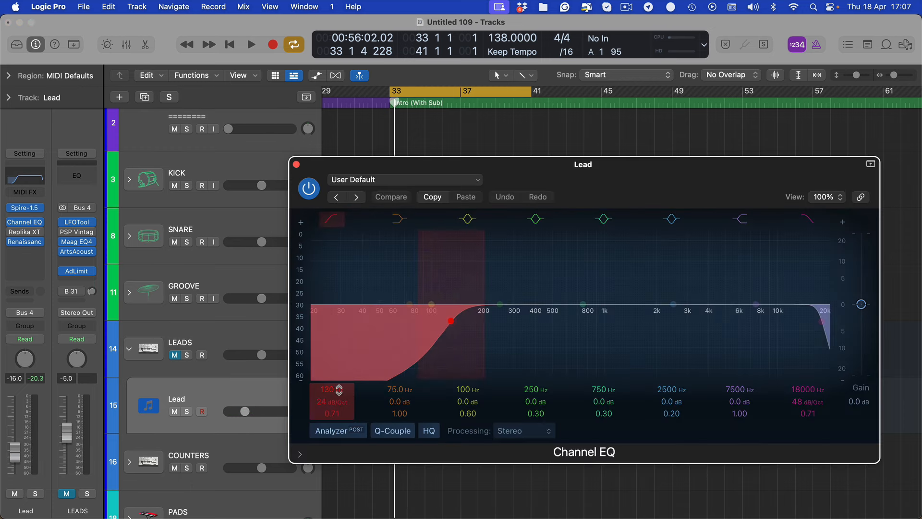
pyautogui.click(330, 220)
pyautogui.click(330, 220)
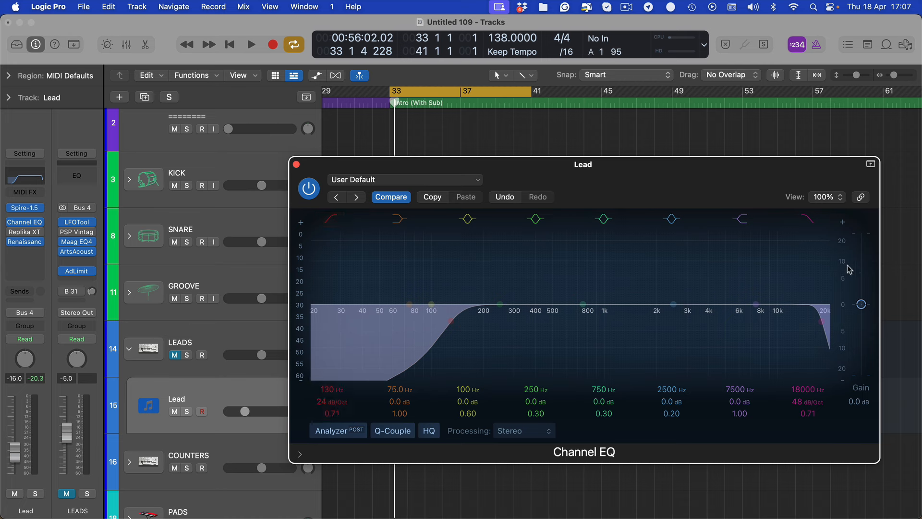
pyautogui.click(805, 220)
pyautogui.click(805, 220)
pyautogui.click(296, 164)
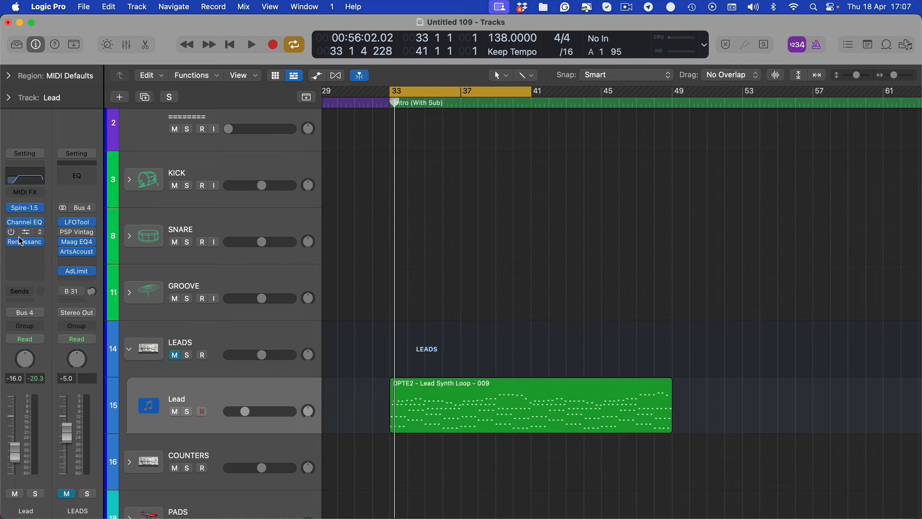
# - Bypass the Renaissance Axx compressor on the Lead track and start playback
pyautogui.click(24, 241)
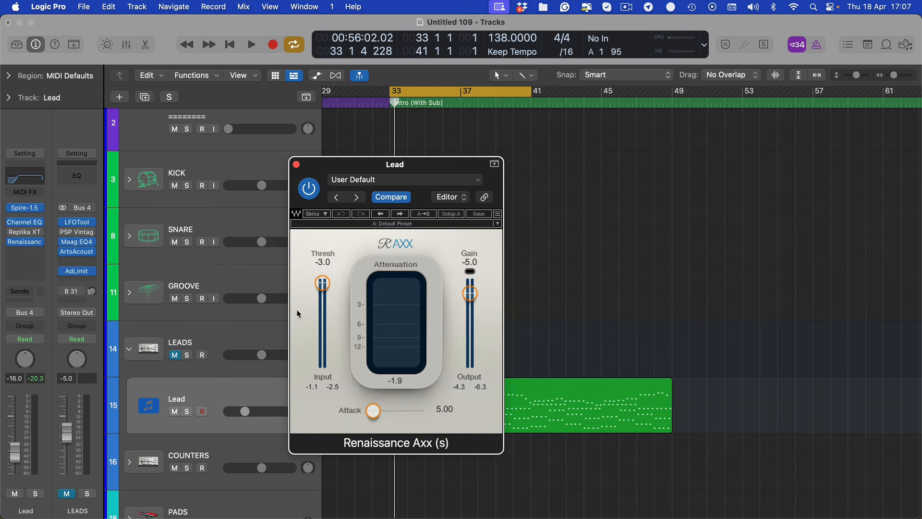
pyautogui.click(9, 242)
pyautogui.press('space')
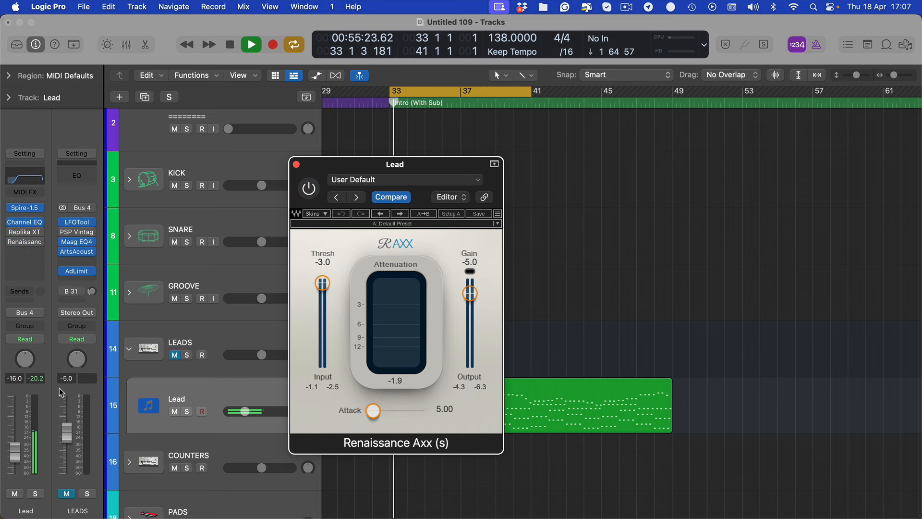
# - Lower the Lead track's volume to -18.0 dB and unmute the LEADS stack while listening
pyautogui.click(17, 452)
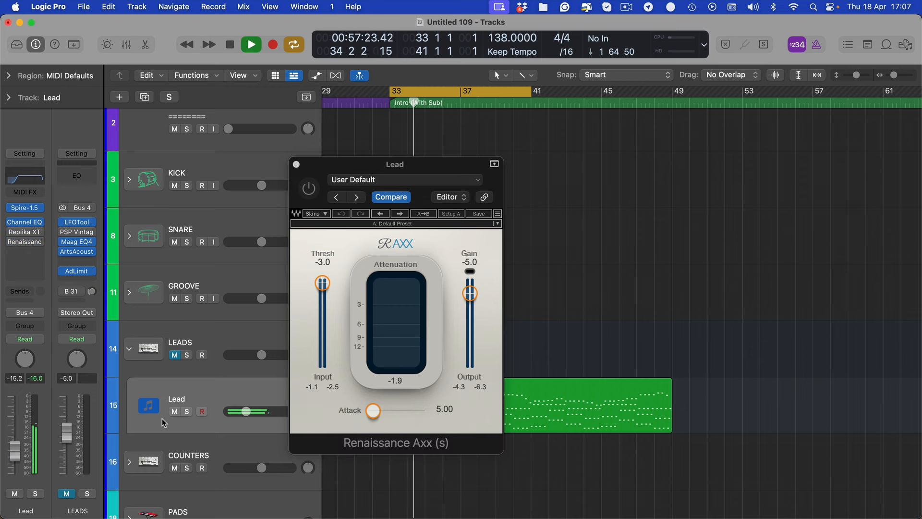
pyautogui.click(175, 355)
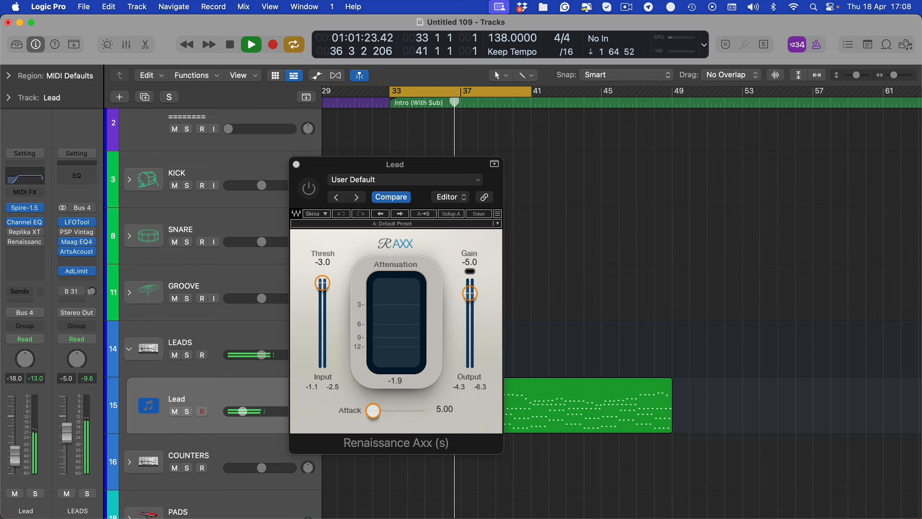
pyautogui.press('space')
# - Solo the Lead track and play it with Spire's reverb settings open
pyautogui.click(25, 242)
pyautogui.click(25, 207)
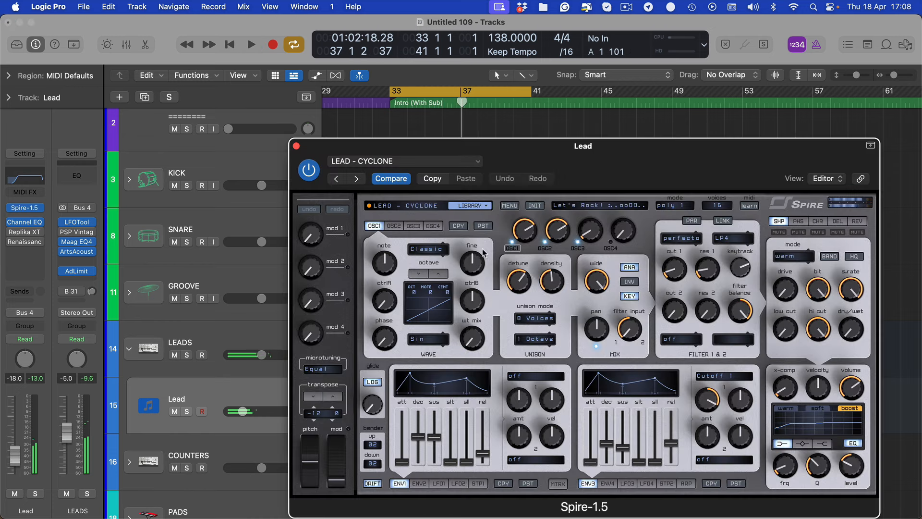
pyautogui.press('s')
pyautogui.press('space')
pyautogui.click(857, 221)
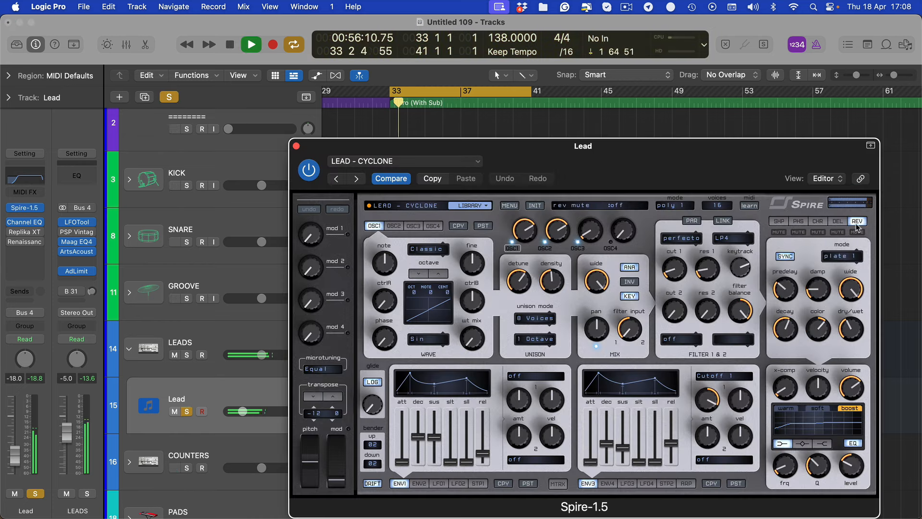
pyautogui.moveTo(850, 342); pyautogui.dragTo(845, 343)
pyautogui.press('space')
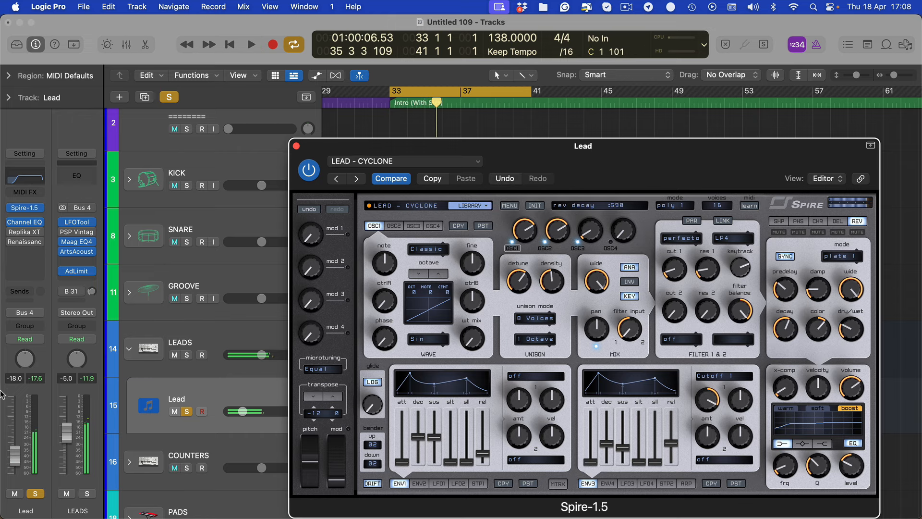
# - Mute the LEADS stack and lower the dry/wet amount of Spire's reverb
pyautogui.click(176, 356)
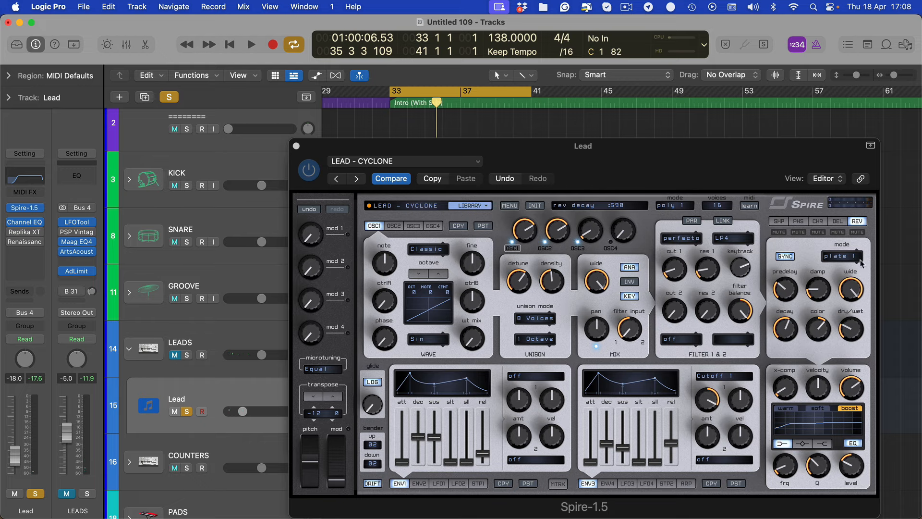
pyautogui.moveTo(65, 249)
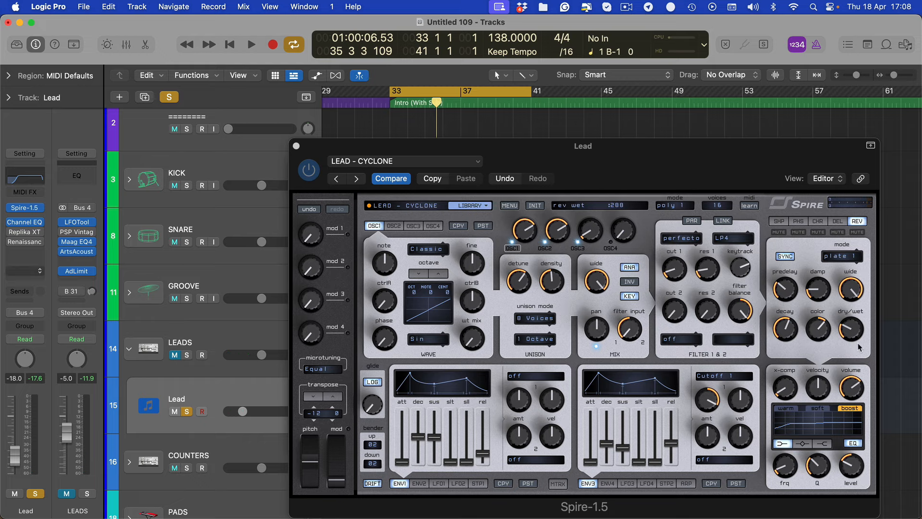
pyautogui.moveTo(853, 340); pyautogui.dragTo(852, 339)
pyautogui.moveTo(576, 146); pyautogui.dragTo(497, 109)
# - Audition the soloed Lead while unmuting and muting the LEADS stack to judge the effects chain
pyautogui.press('space')
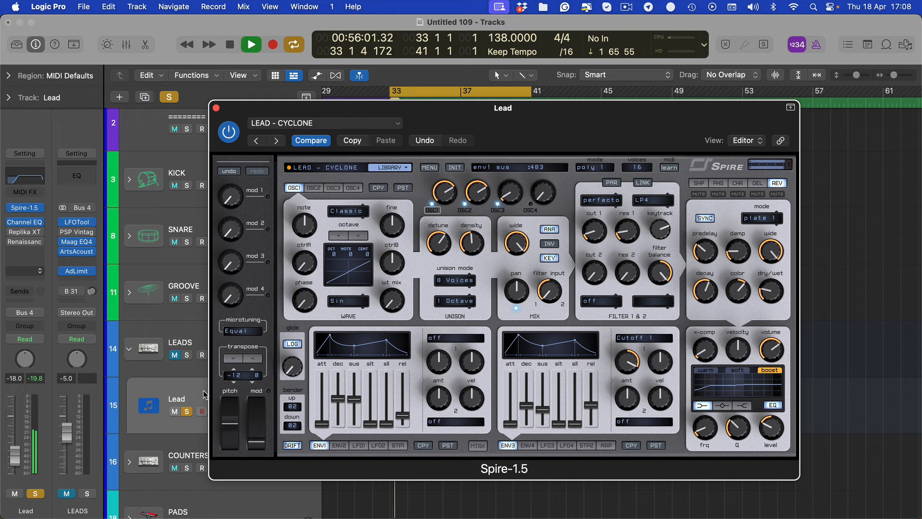
pyautogui.click(175, 356)
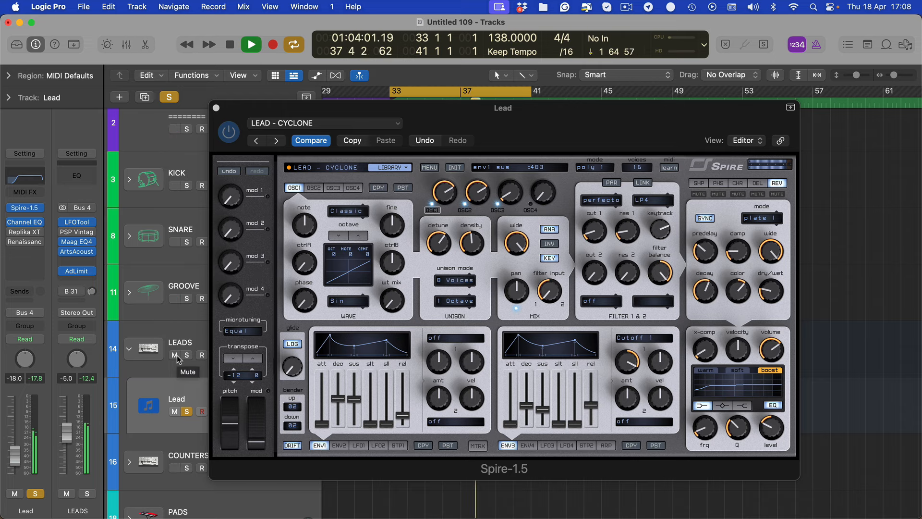
pyautogui.scroll(2, 177, 359)
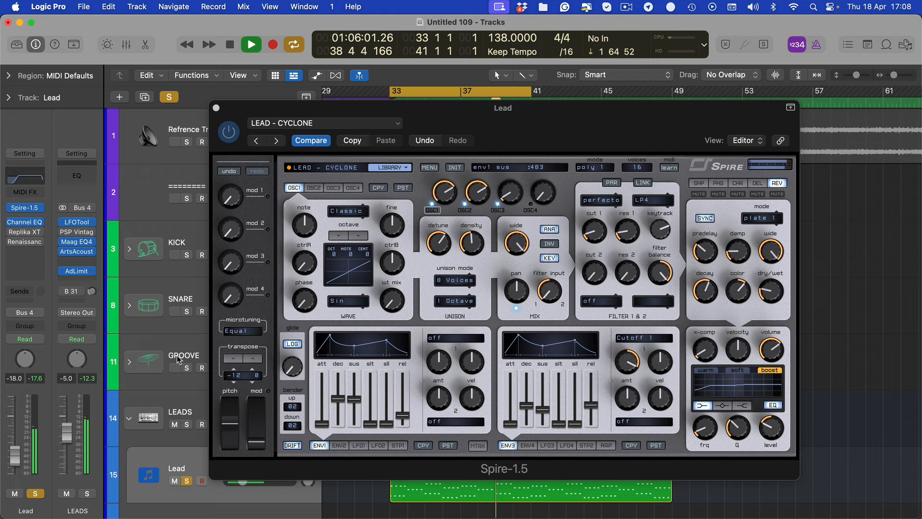
pyautogui.click(178, 407)
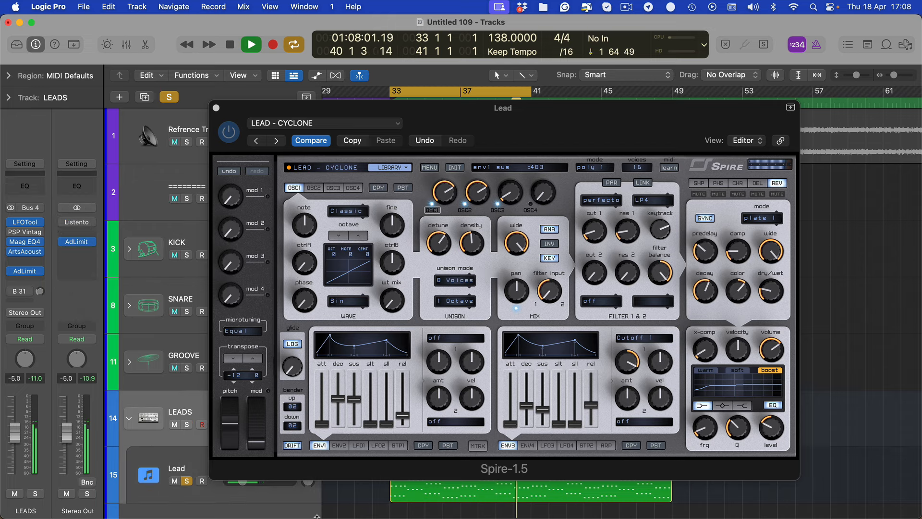
pyautogui.hotkey('ctrl', 'm')
pyautogui.press('space')
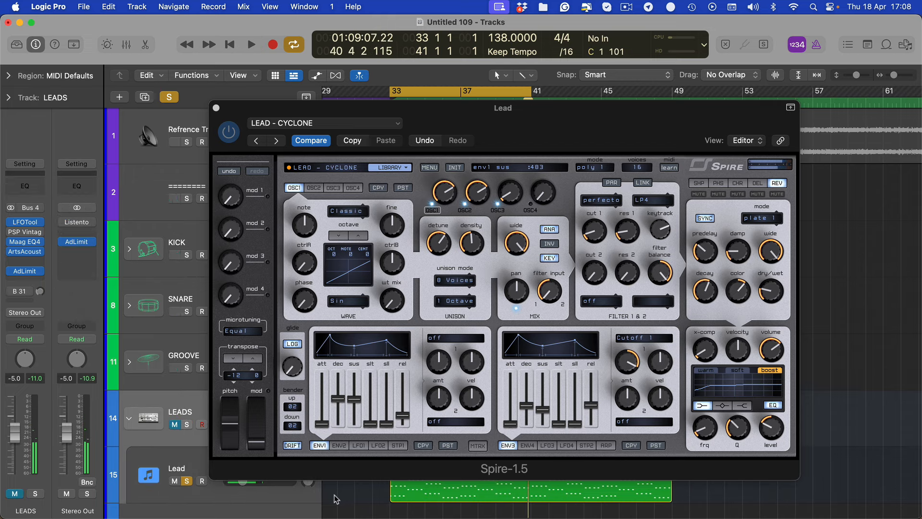
# - Unmute the LEADS stack, unsolo the Lead track during playback, and hide the plug-in windows
pyautogui.hotkey('ctrl', 'm')
pyautogui.press('space')
pyautogui.click(187, 480)
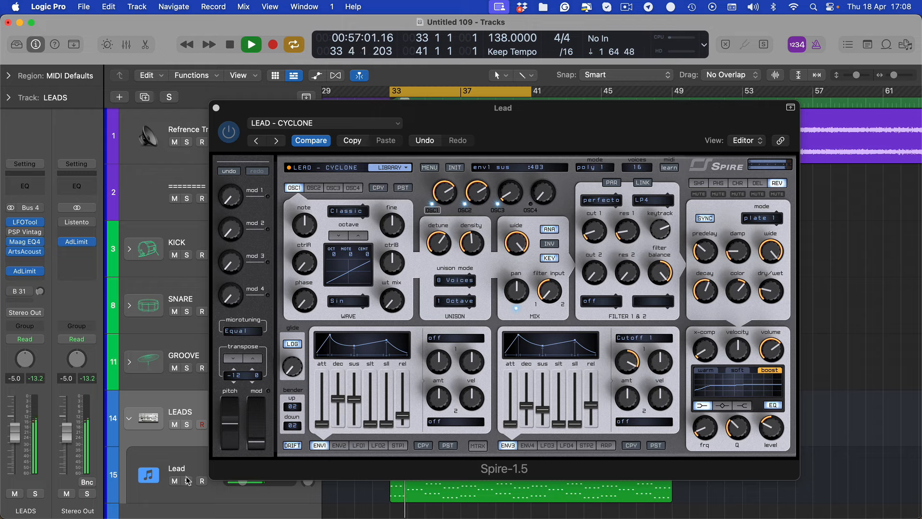
pyautogui.press('v')
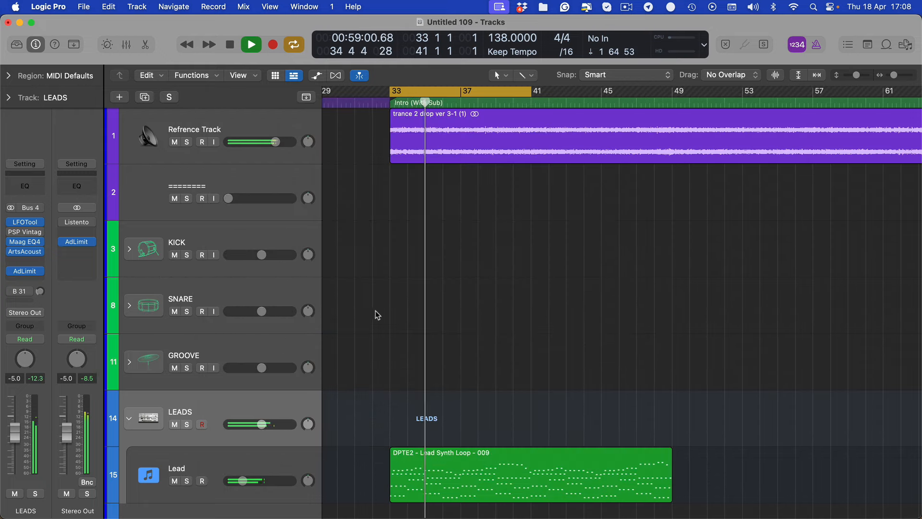
# - Compare the reference track with and without the Lead by toggling the Lead's mute during playback
pyautogui.click(174, 481)
pyautogui.click(174, 481)
pyautogui.press('space')
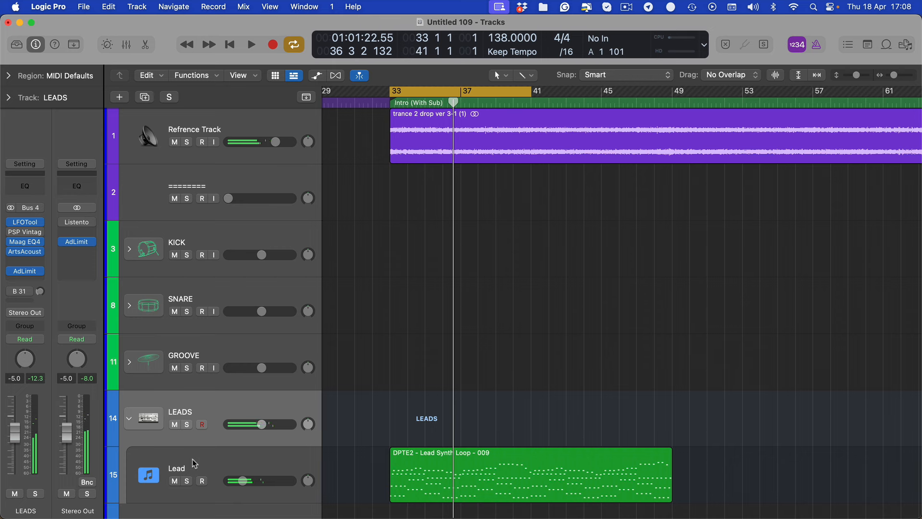
# - Mute the LEADS stack and play the Lead track soloed from bar 33
pyautogui.click(175, 424)
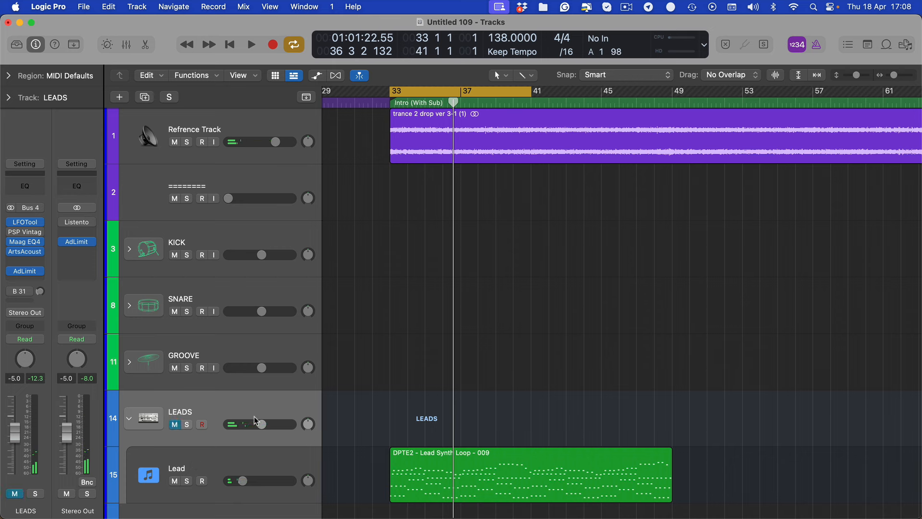
pyautogui.click(194, 457)
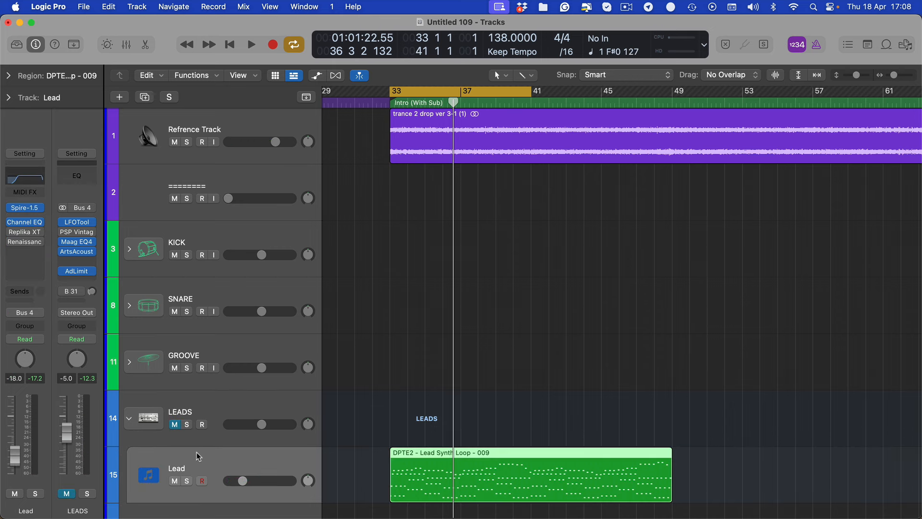
pyautogui.press('s')
pyautogui.press('space')
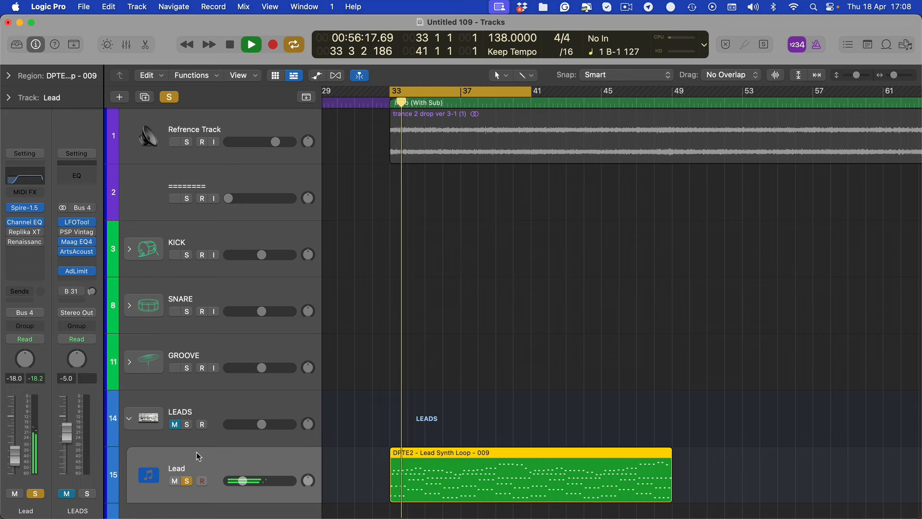
# - Clear the Lead and LEADS solos, unmute the LEADS stack, and lower the Lead track's volume to -19.0 dB
pyautogui.press('m')
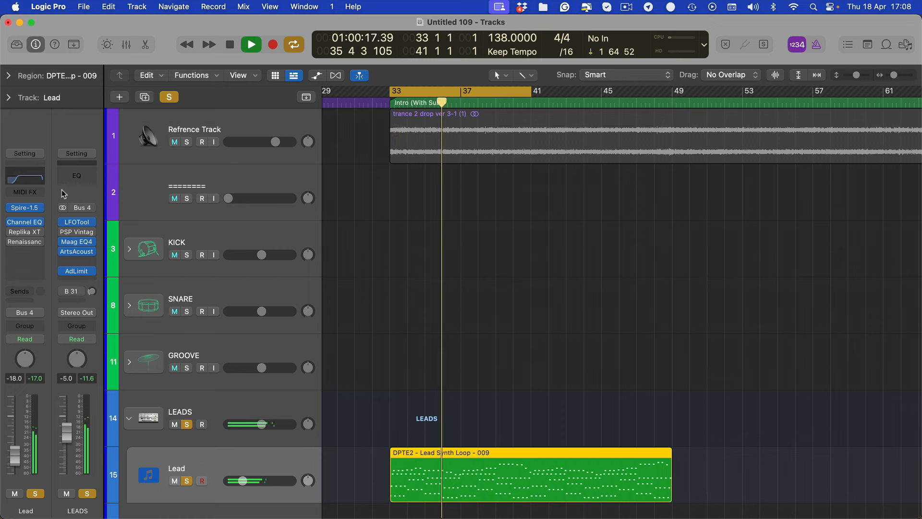
pyautogui.click(186, 481)
pyautogui.click(185, 425)
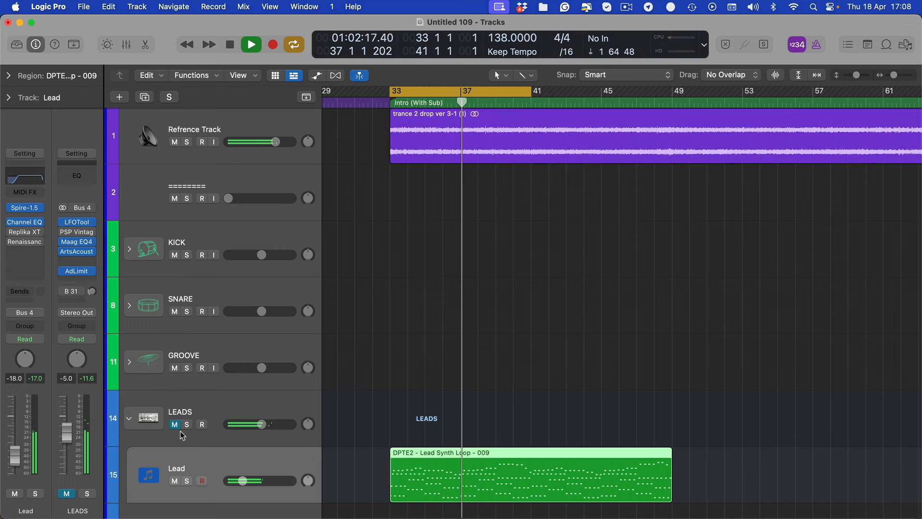
pyautogui.click(175, 425)
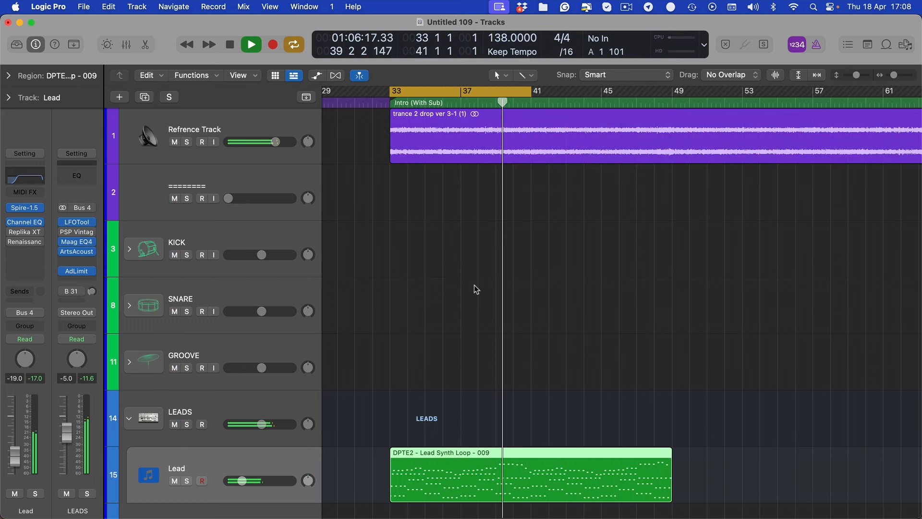
# - Mute and unmute the Lead track to check its new level against the reference track
pyautogui.click(175, 481)
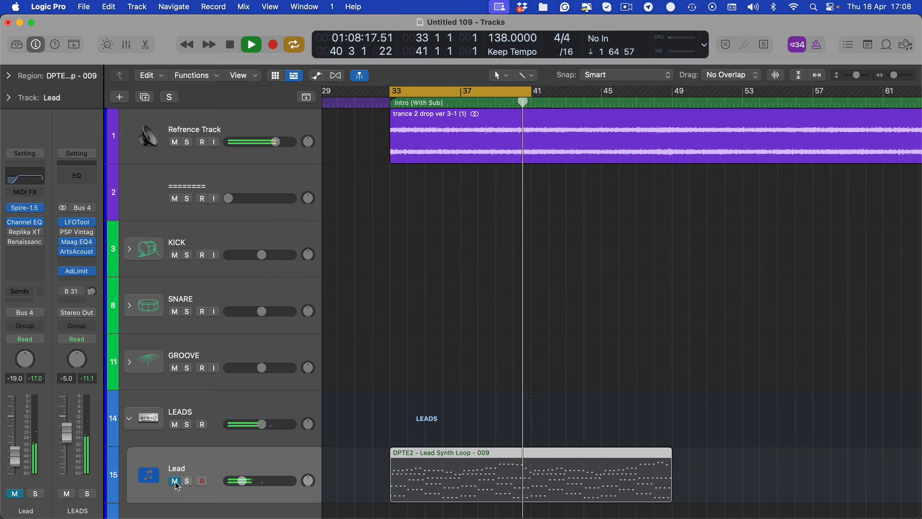
pyautogui.click(174, 480)
pyautogui.click(179, 428)
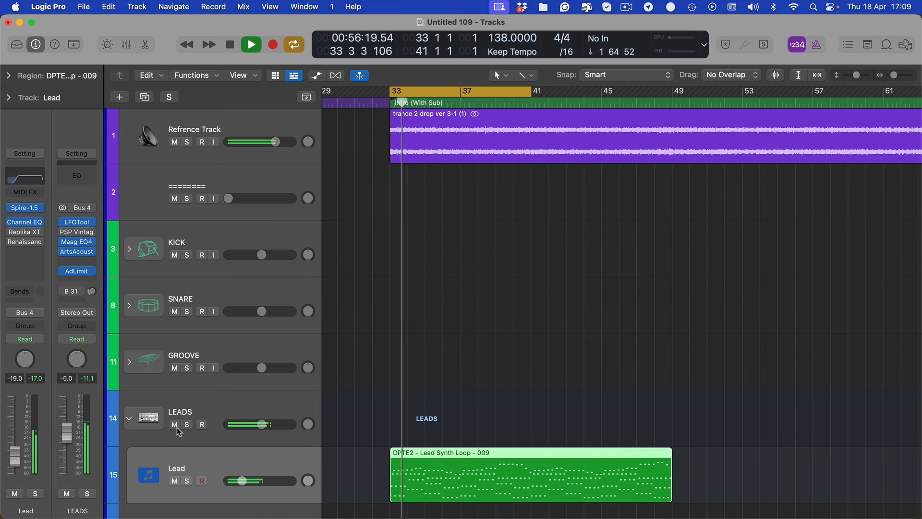
# - Stop playback and look through the Spire preset library on the Lead track
pyautogui.press('space')
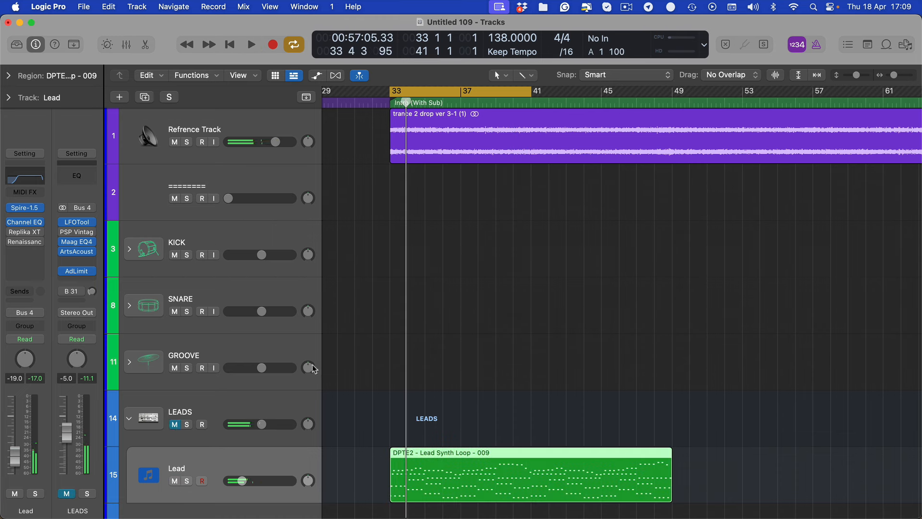
pyautogui.scroll(-3, 304, 335)
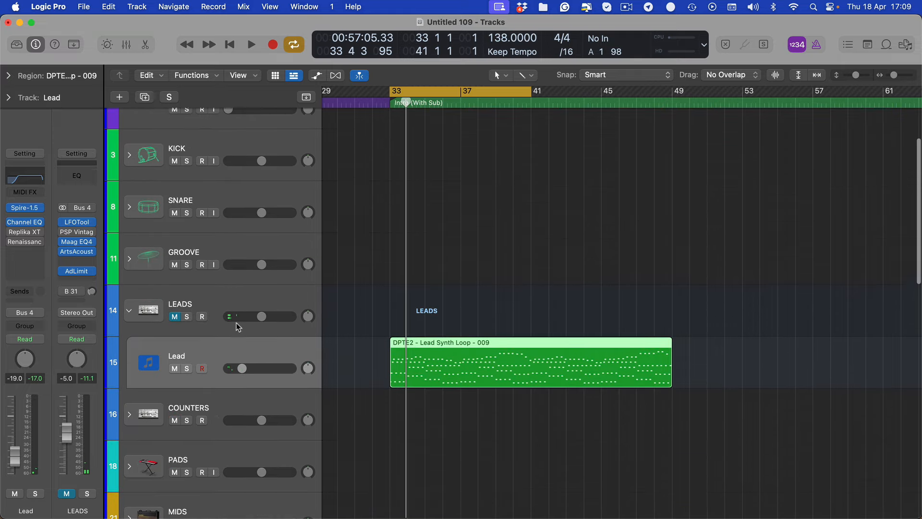
pyautogui.click(25, 207)
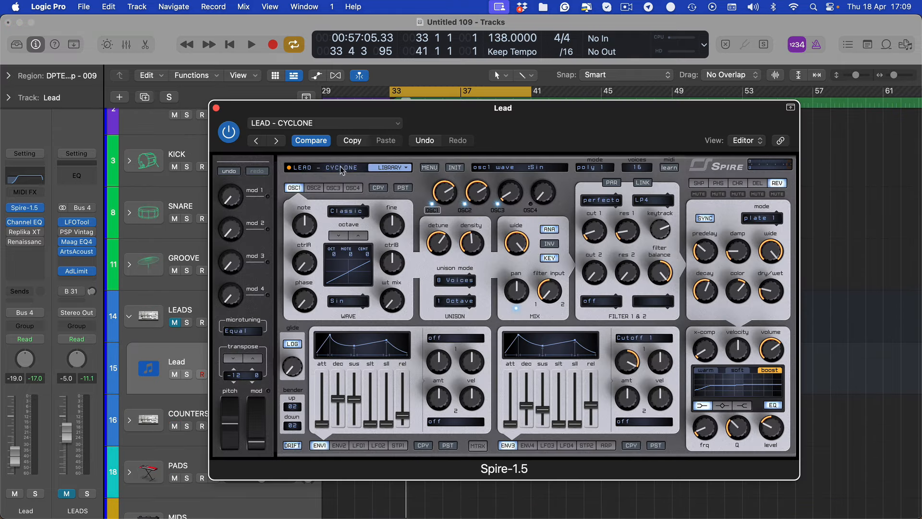
pyautogui.click(368, 167)
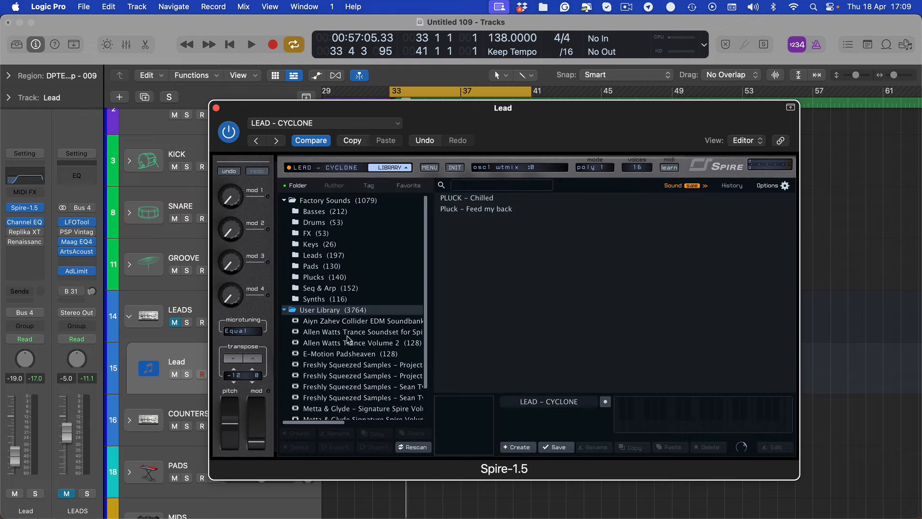
pyautogui.moveTo(347, 111); pyautogui.dragTo(329, 134)
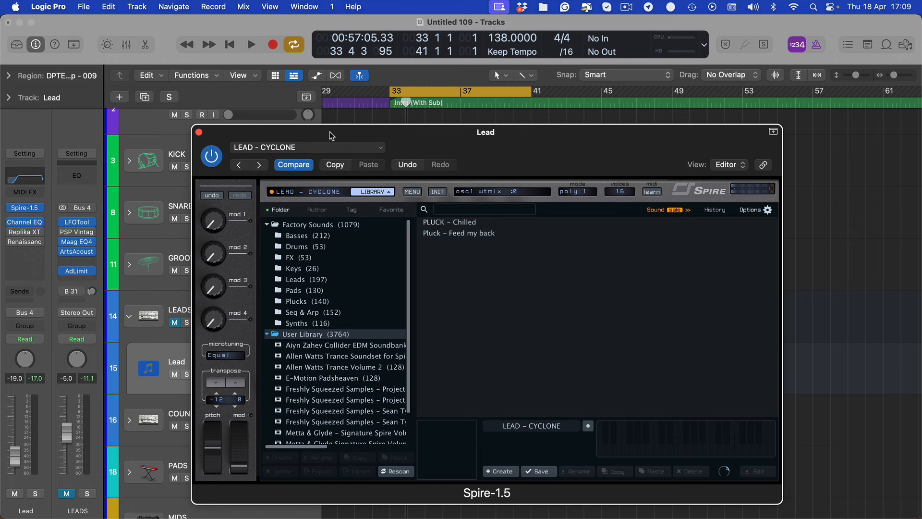
pyautogui.press('super+w')
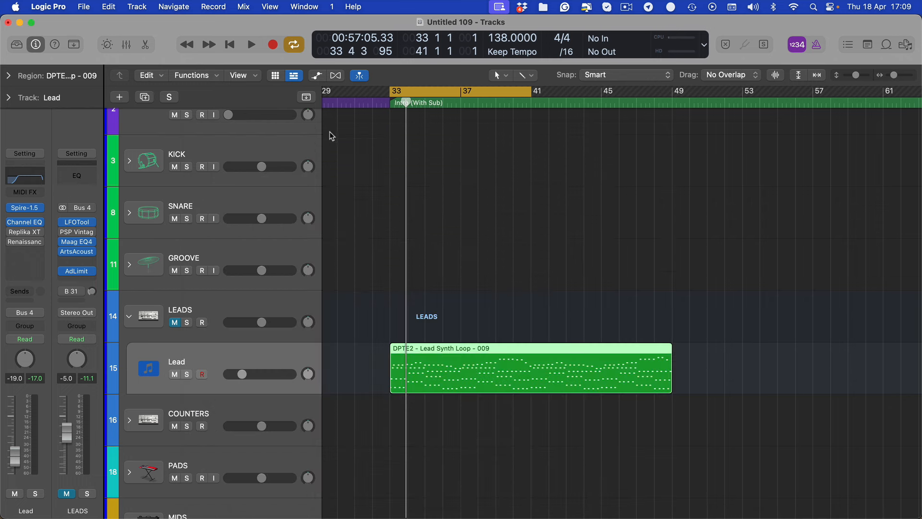
# - Solo the Lead track and play it on its own
pyautogui.click(175, 374)
pyautogui.click(175, 374)
pyautogui.click(187, 374)
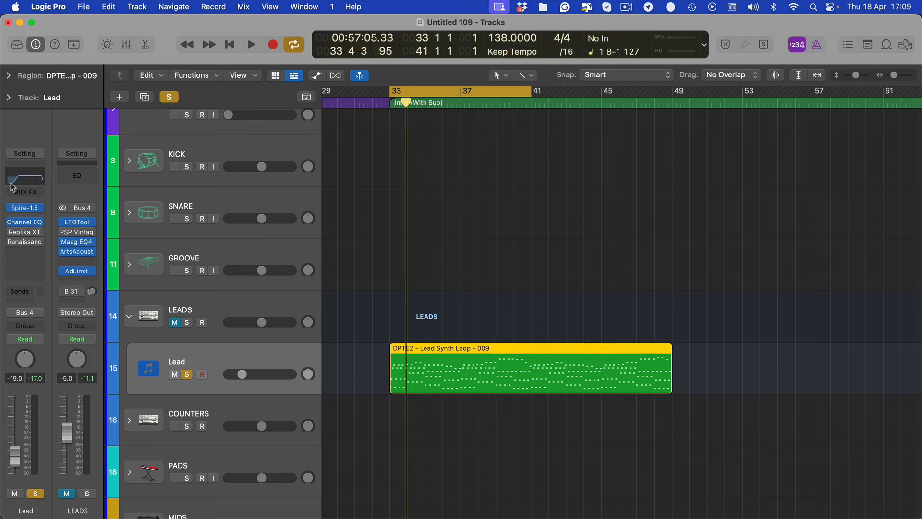
pyautogui.press('space')
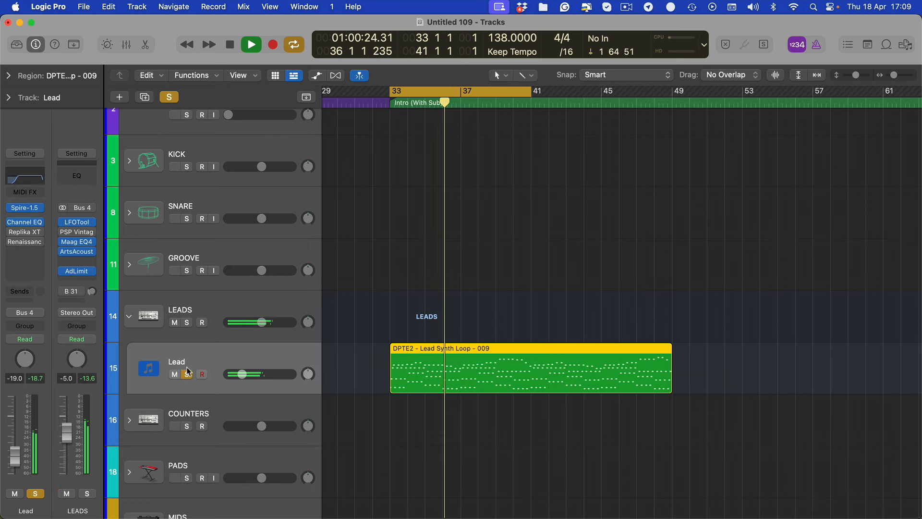
pyautogui.scroll(1, 199, 383)
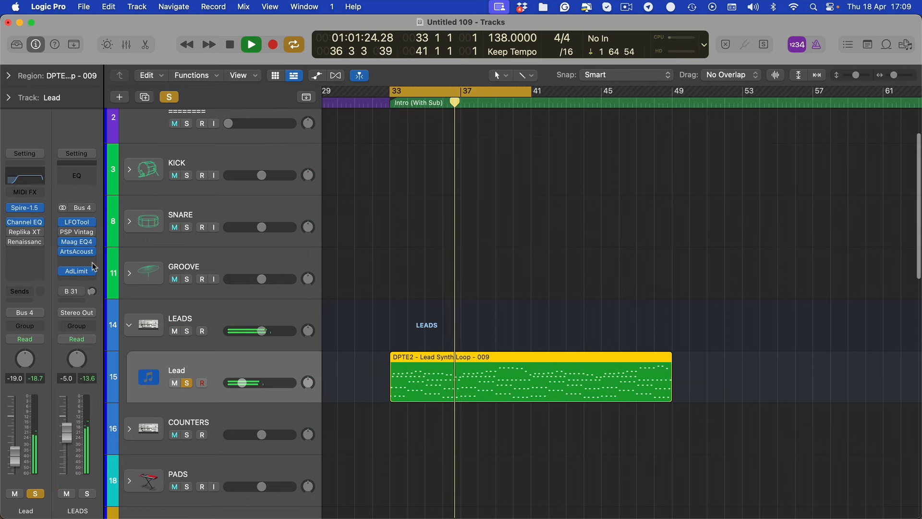
# - Set the high cut in the Lead's Channel EQ to 820 Hz and play the Lead unsoloed against the reference track
pyautogui.click(31, 178)
pyautogui.press('space')
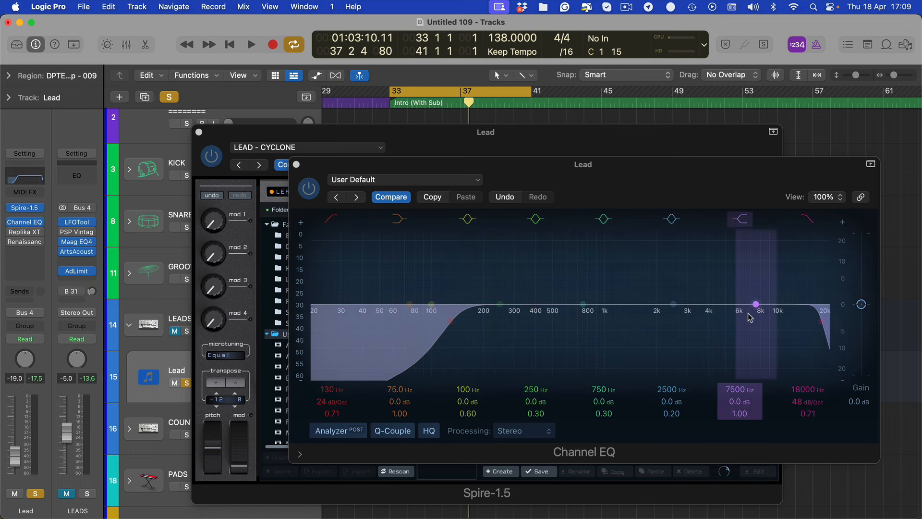
pyautogui.moveTo(773, 310); pyautogui.dragTo(579, 336)
pyautogui.press('space')
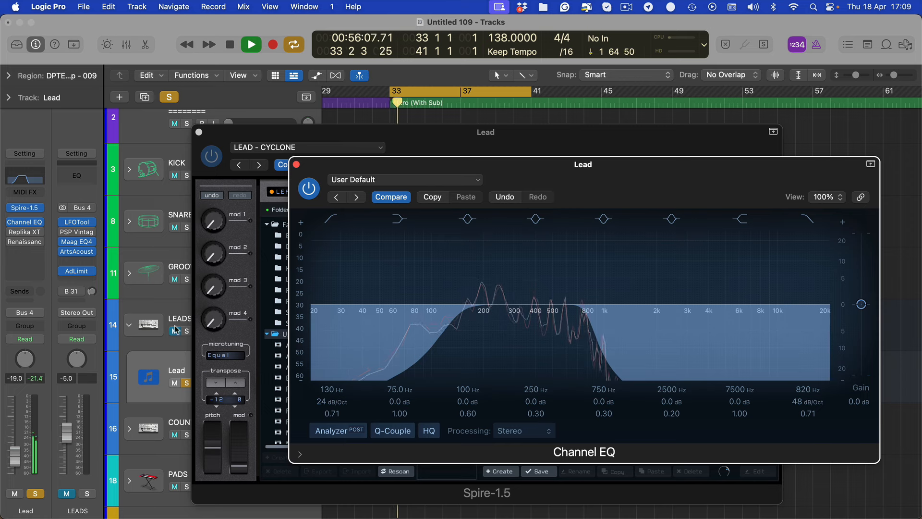
pyautogui.click(177, 361)
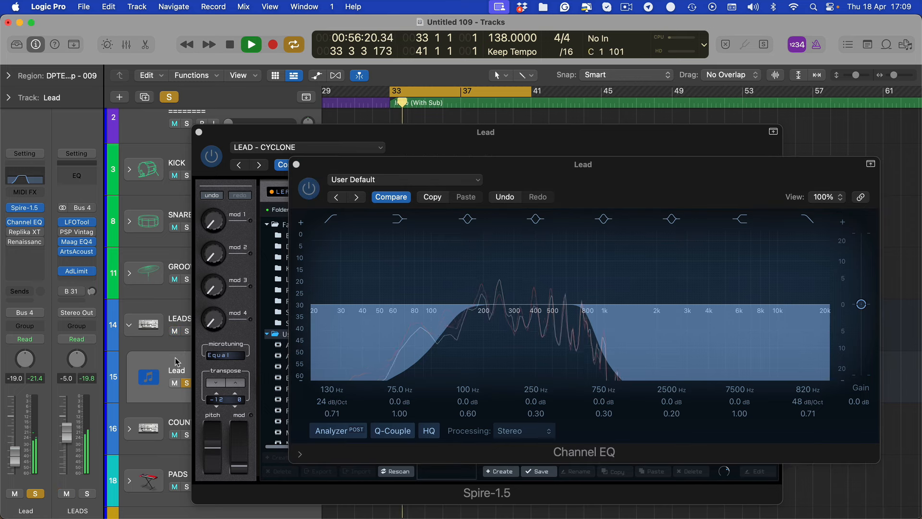
pyautogui.click(186, 383)
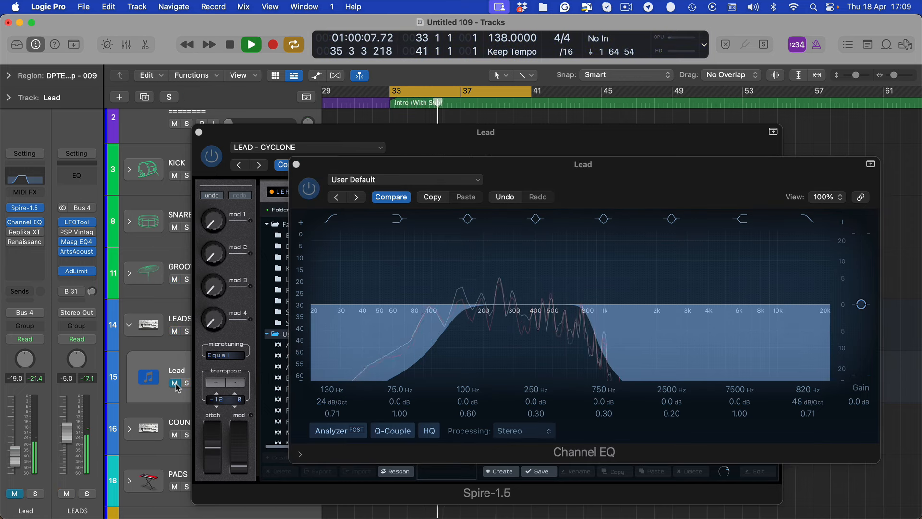
# - Try the Channel EQ's low cut at 510 Hz and toggle the Lead's mute to compare
pyautogui.moveTo(408, 343); pyautogui.dragTo(543, 337)
pyautogui.click(176, 382)
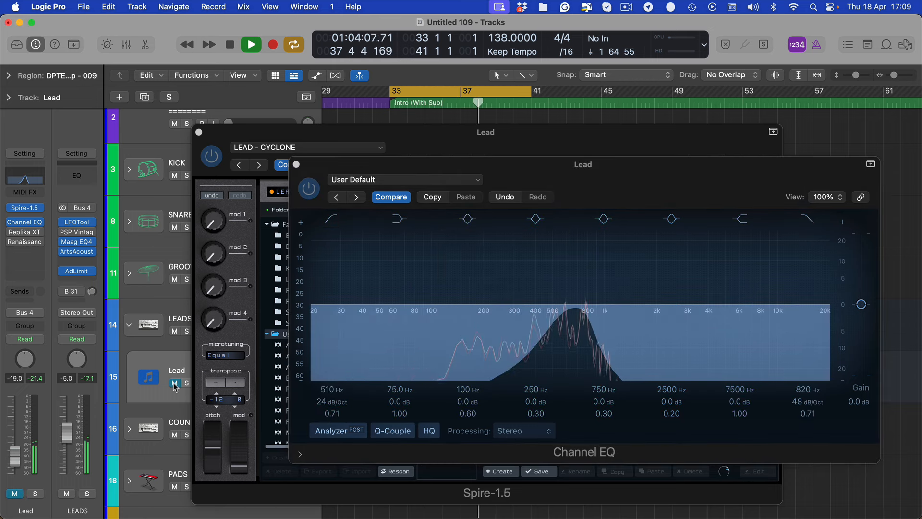
pyautogui.click(177, 383)
# - Lower the Channel EQ's low cut to 140 Hz and check the mix by muting and unmuting the Lead
pyautogui.click(526, 347)
pyautogui.moveTo(525, 346); pyautogui.dragTo(455, 330)
pyautogui.click(174, 383)
pyautogui.click(173, 384)
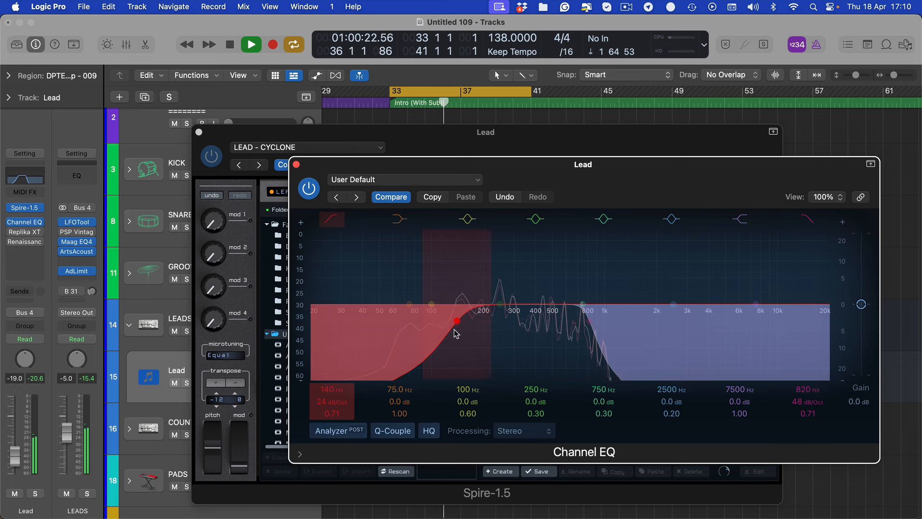
pyautogui.click(175, 383)
pyautogui.click(175, 383)
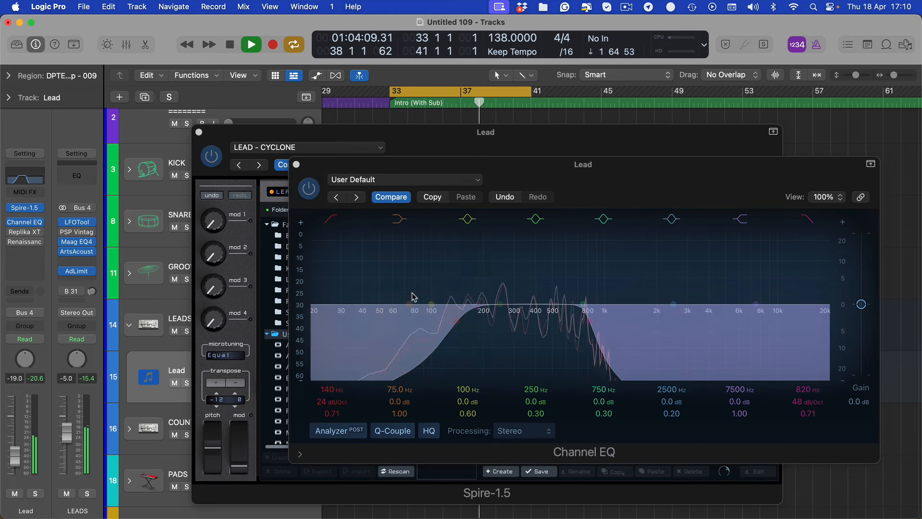
# - Try the low cut at 130 Hz and toggle the EQ's compare state during playback
pyautogui.doubleClick(328, 389)
pyautogui.write('13')
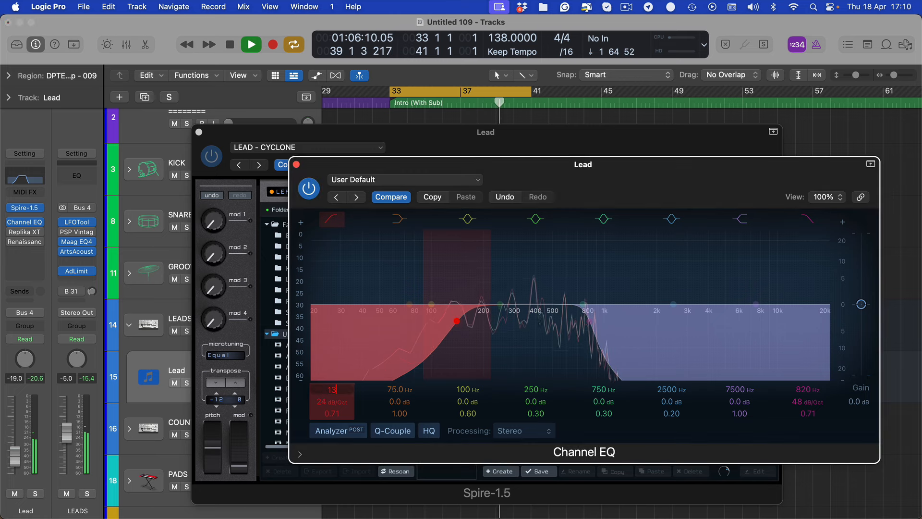
pyautogui.write('0')
pyautogui.press('Return')
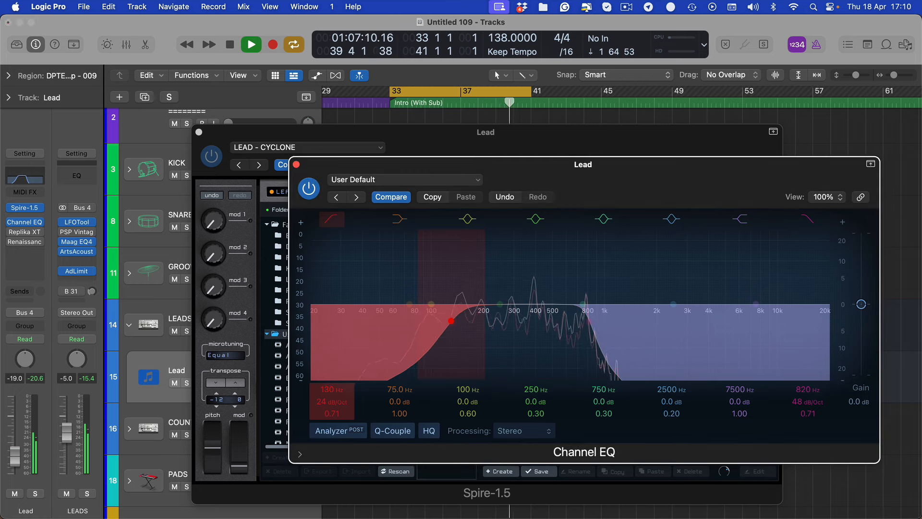
pyautogui.click(400, 197)
pyautogui.click(391, 197)
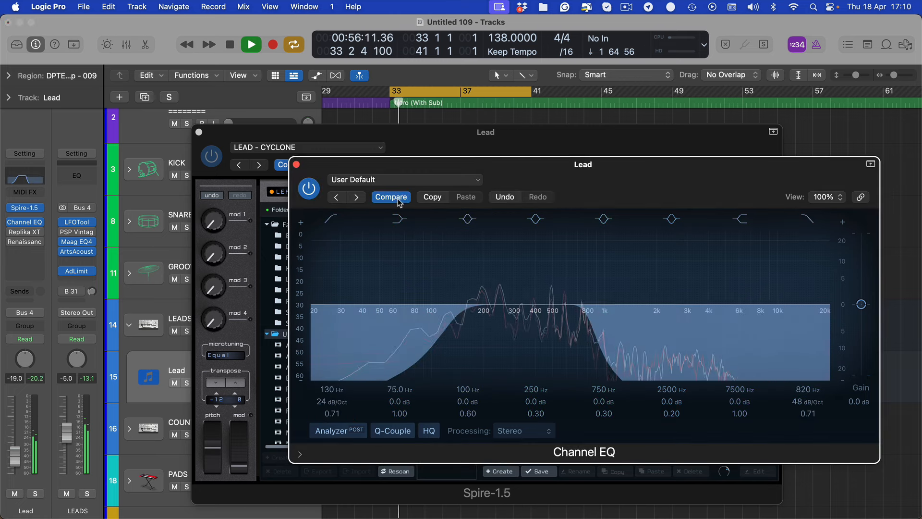
# - Set the low cut in the Lead's Channel EQ to 150 Hz
pyautogui.doubleClick(330, 390)
pyautogui.write('140')
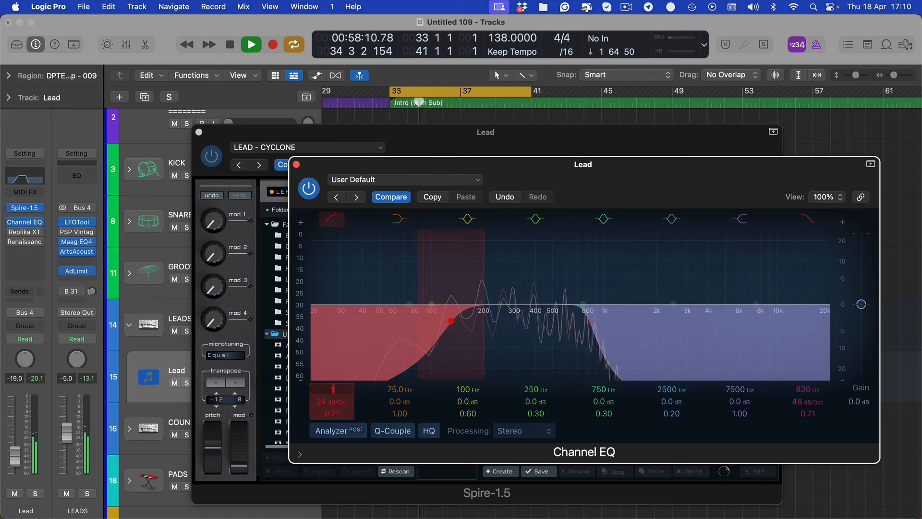
pyautogui.press('BackSpace')
pyautogui.press('BackSpace')
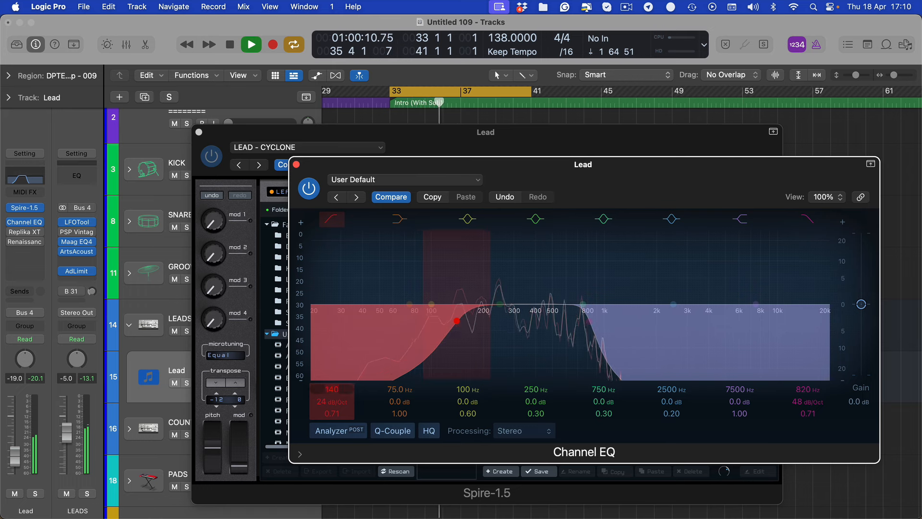
pyautogui.write('50 Hz')
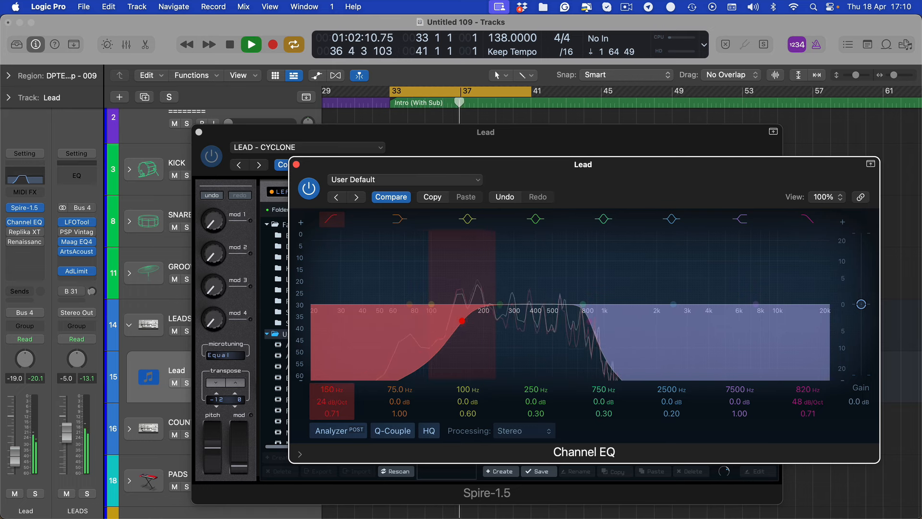
pyautogui.click(514, 323)
# - Stop playback, hide the plug-in windows, unmute the LEADS stack and reselect the Lead track
pyautogui.press('space')
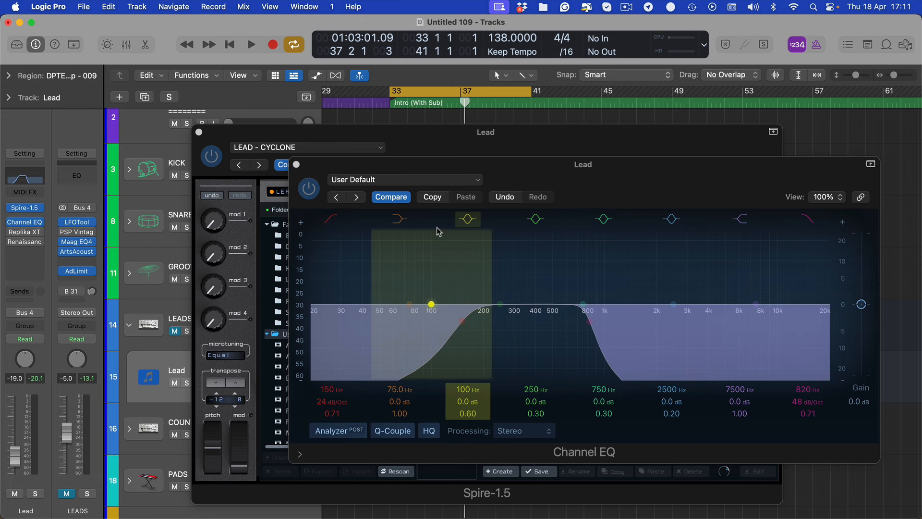
pyautogui.press('v')
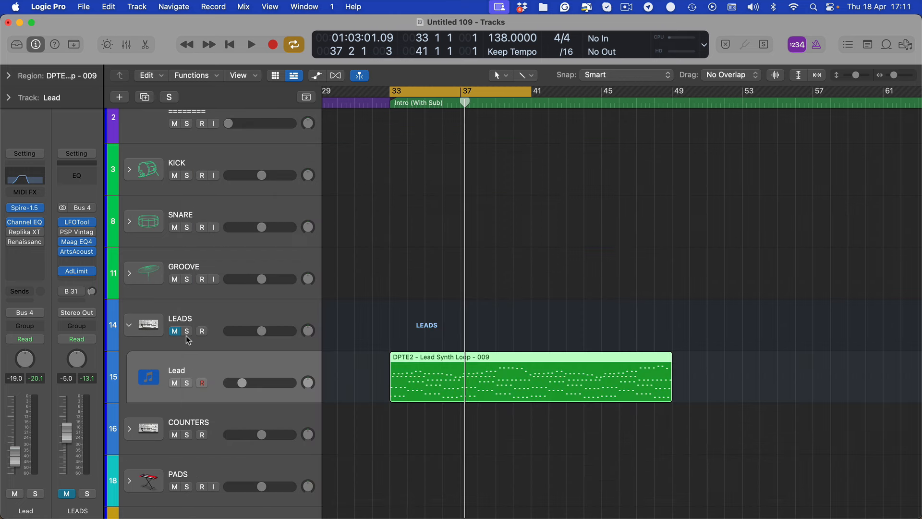
pyautogui.click(162, 327)
pyautogui.click(175, 331)
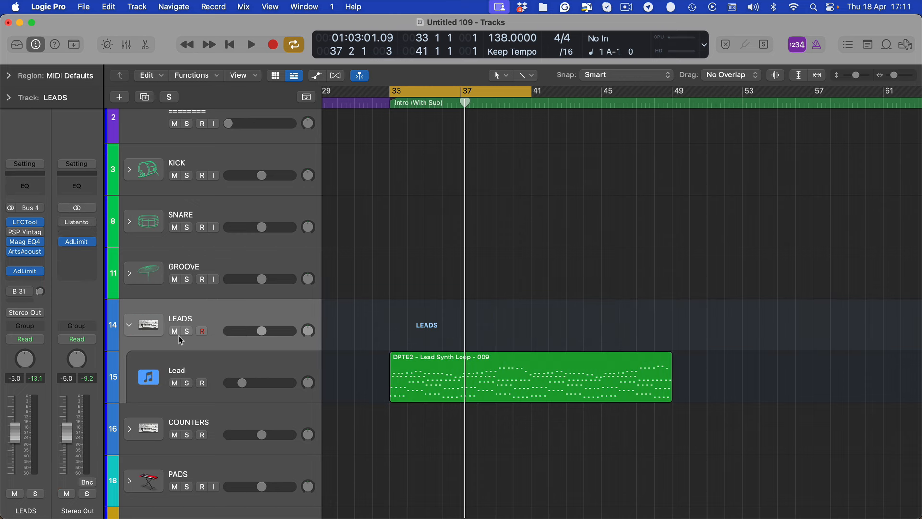
pyautogui.click(195, 363)
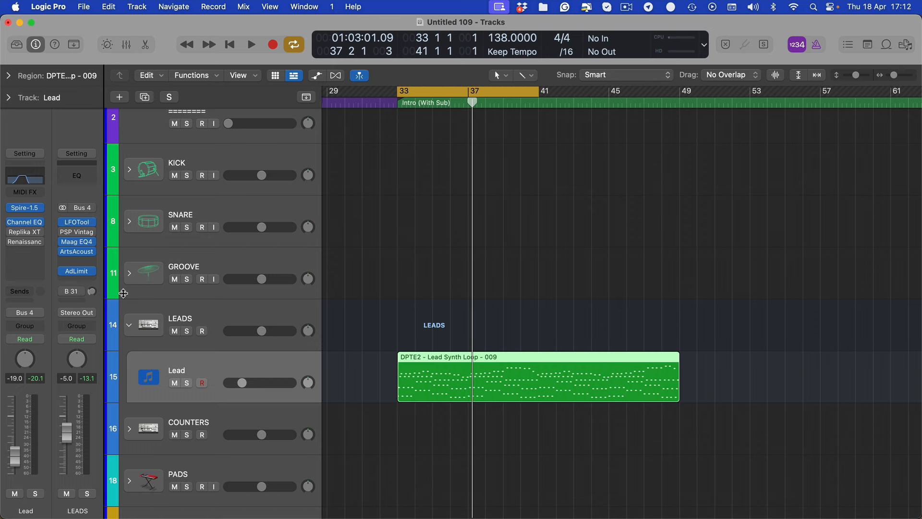
pyautogui.click(400, 293)
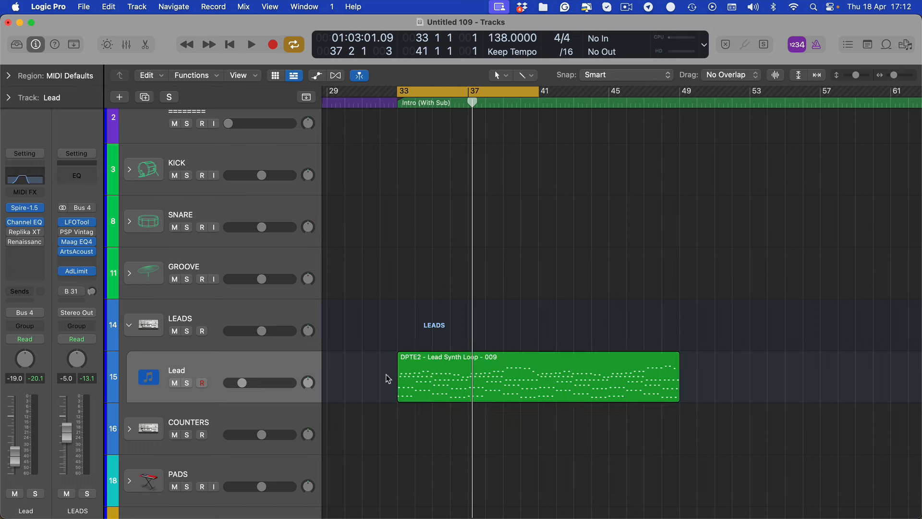
pyautogui.moveTo(377, 317); pyautogui.dragTo(512, 426)
pyautogui.click(720, 394)
pyautogui.hscroll(-1, 716, 338)
pyautogui.moveTo(717, 338); pyautogui.dragTo(361, 422)
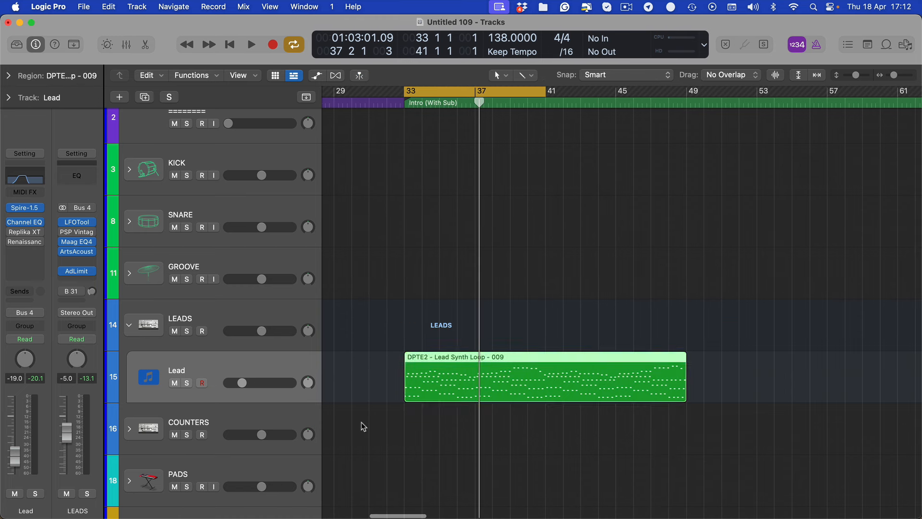
pyautogui.click(361, 422)
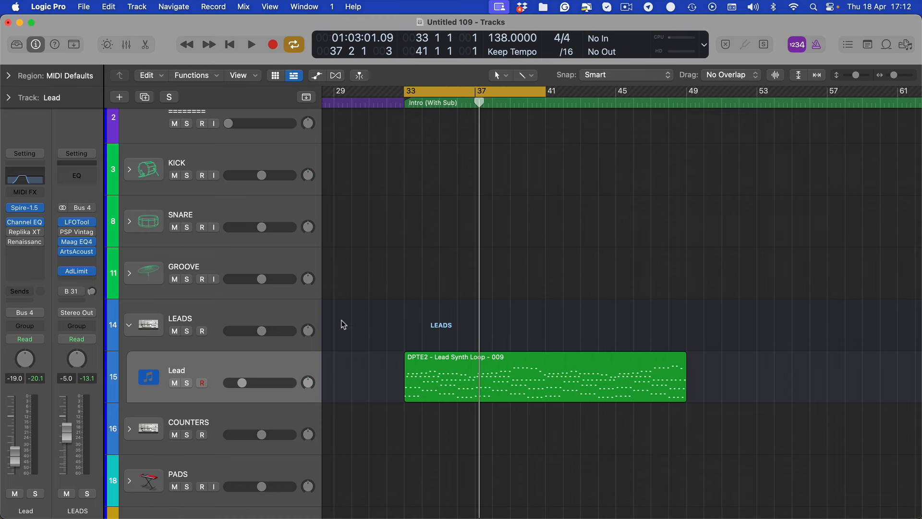